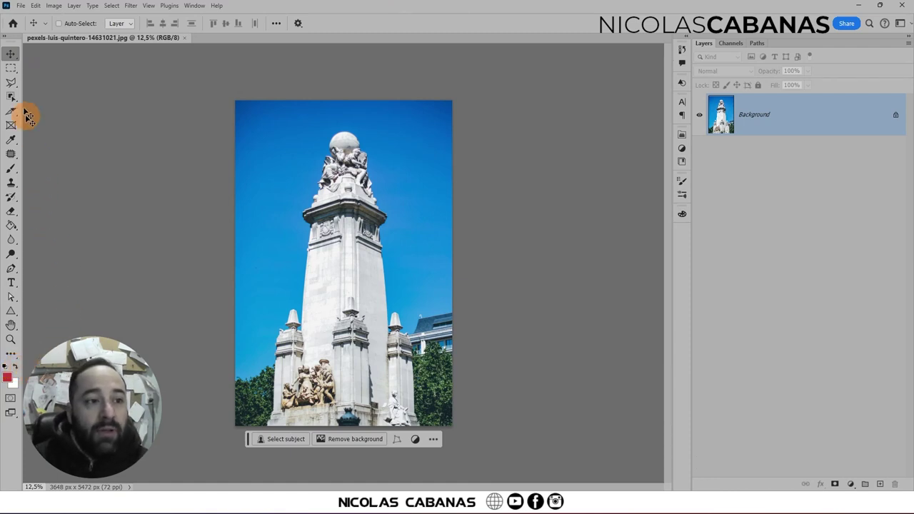
# Switch the docked Tools panel from one column to a two-column layout.
pyautogui.click(7, 44)
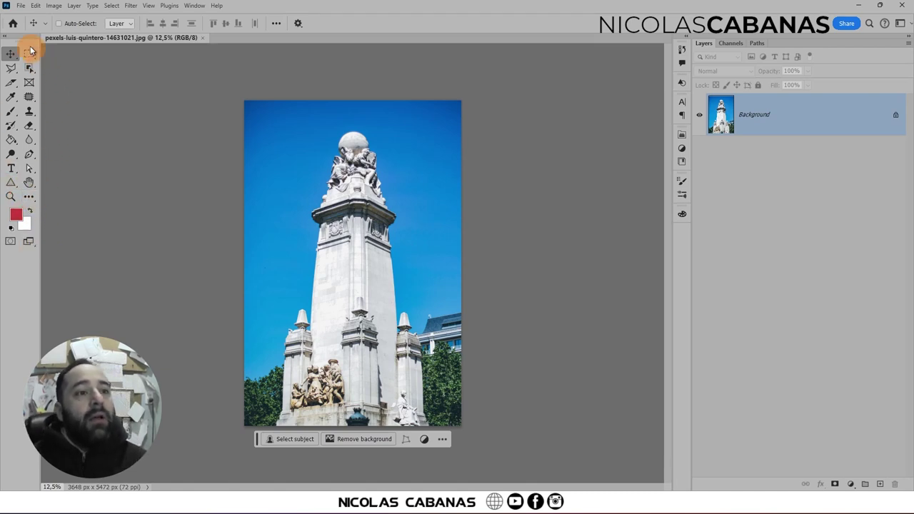
# Float the Tools panel in two columns beside the image and view the Move Tool group.
pyautogui.moveTo(22, 43); pyautogui.dragTo(121, 84)
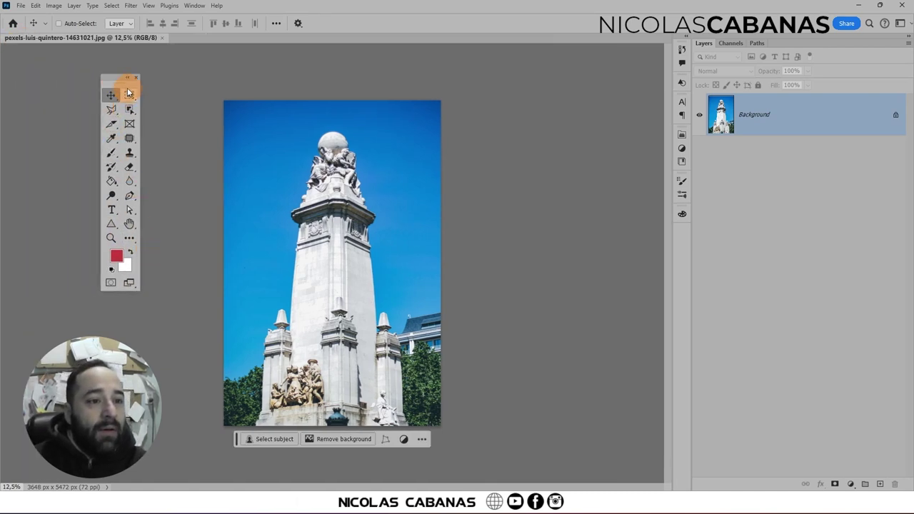
pyautogui.click(120, 81)
pyautogui.moveTo(119, 85); pyautogui.dragTo(113, 68)
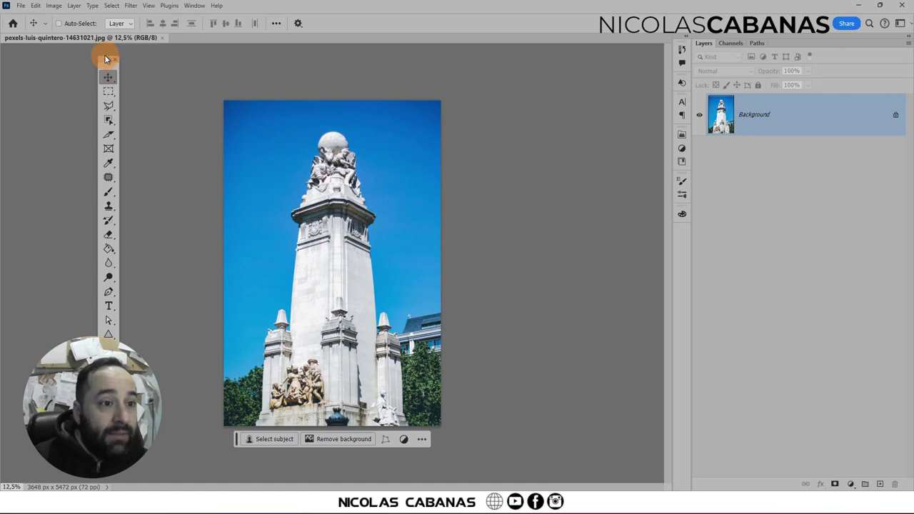
pyautogui.click(105, 59)
pyautogui.moveTo(106, 62); pyautogui.dragTo(90, 98)
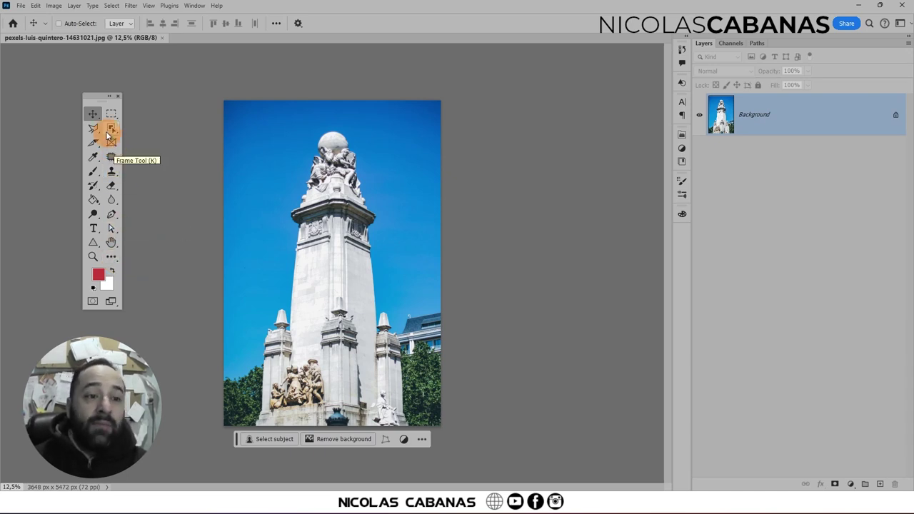
pyautogui.rightClick(93, 118)
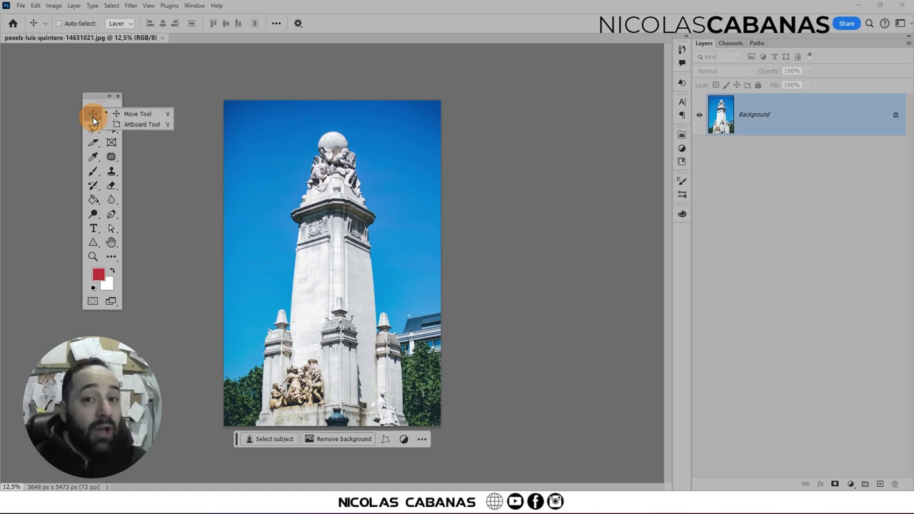
# Open Customize Toolbar through the toolbar's '...' Edit Toolbar option.
pyautogui.click(111, 256)
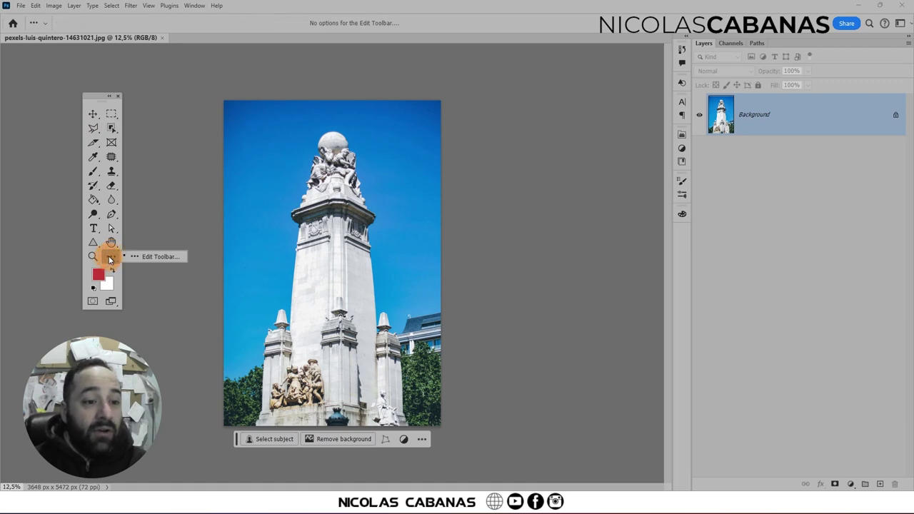
pyautogui.click(110, 258)
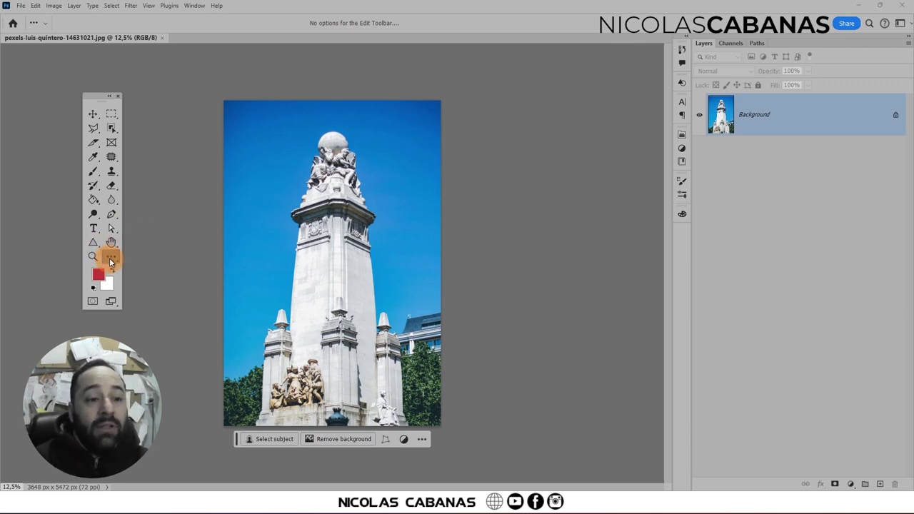
pyautogui.click(111, 257)
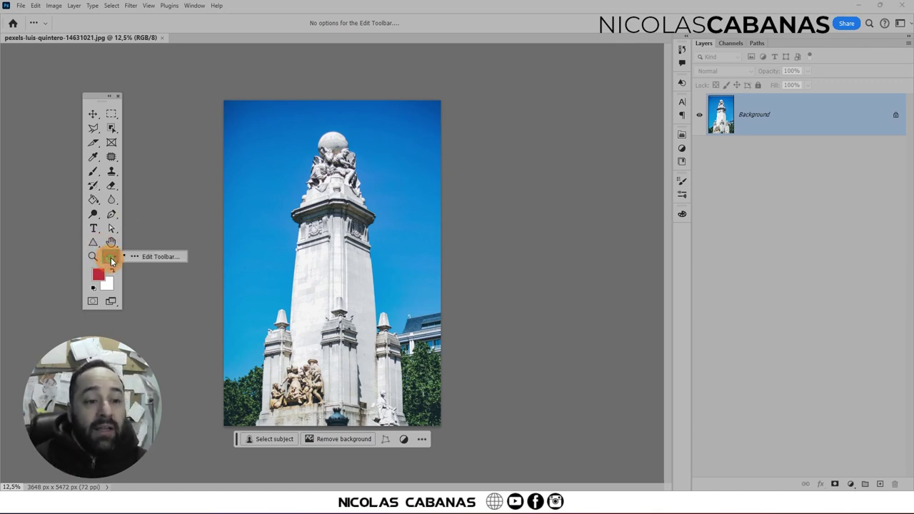
pyautogui.click(160, 256)
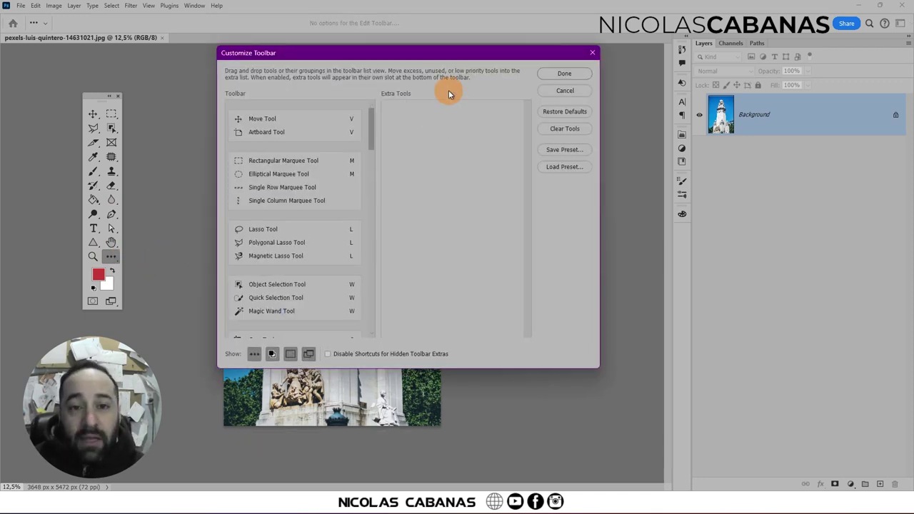
# Send the Artboard Tool and Rectangular Marquee group to Extra Tools and apply with Done.
pyautogui.moveTo(432, 54); pyautogui.dragTo(432, 66)
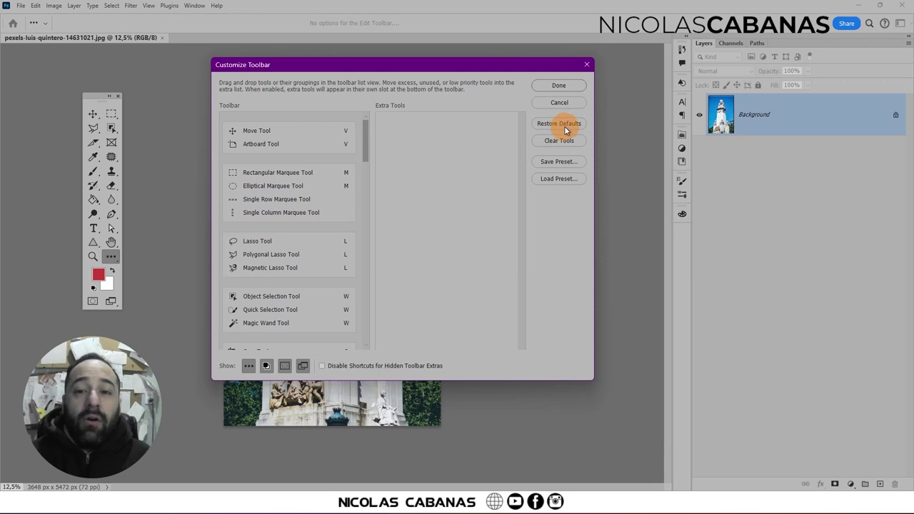
pyautogui.moveTo(270, 143); pyautogui.dragTo(443, 137)
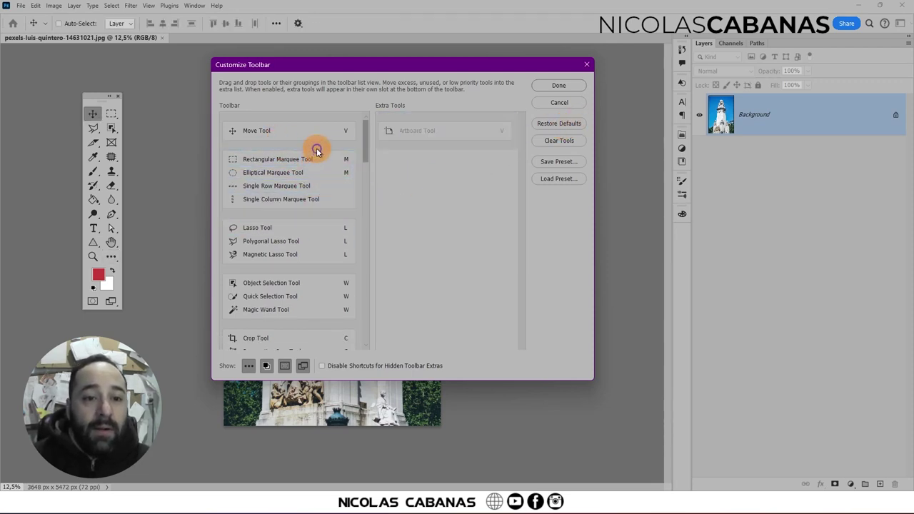
pyautogui.moveTo(316, 150); pyautogui.dragTo(457, 165)
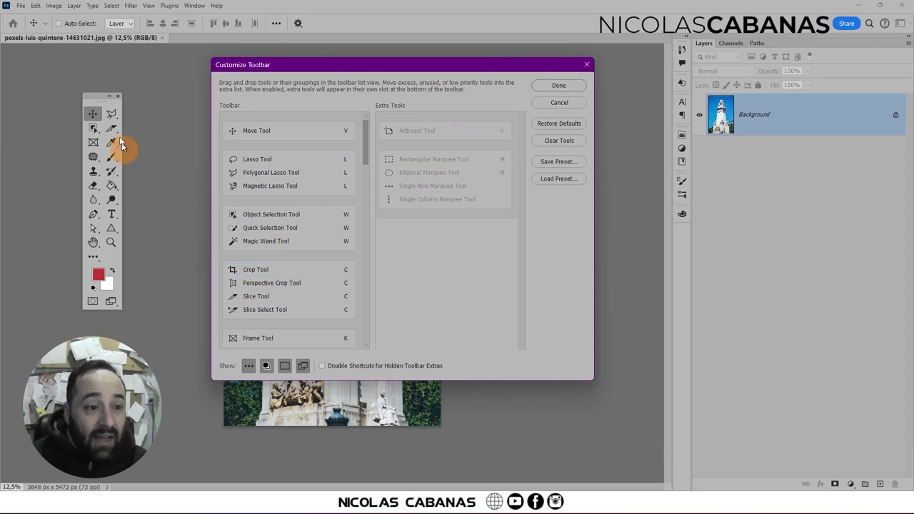
pyautogui.click(559, 86)
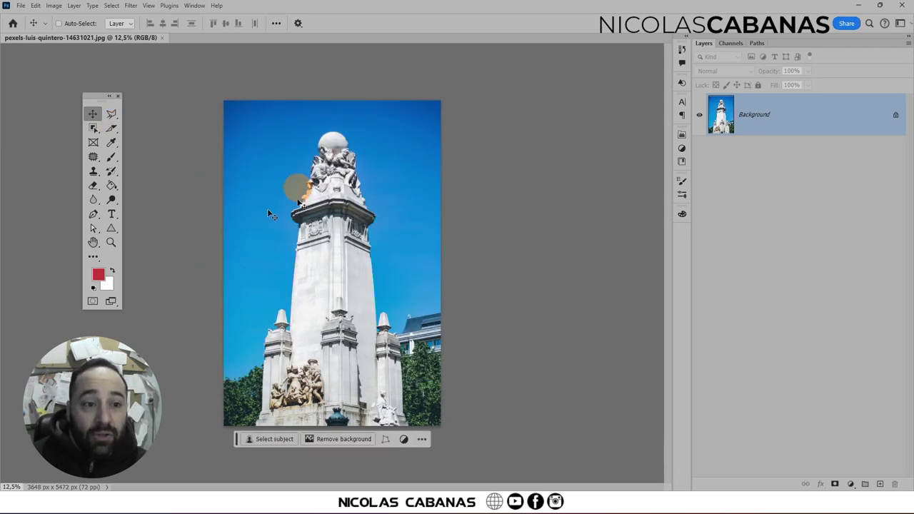
# Reopen Customize Toolbar from the Extra Tools slot and restore the default toolbar.
pyautogui.click(93, 258)
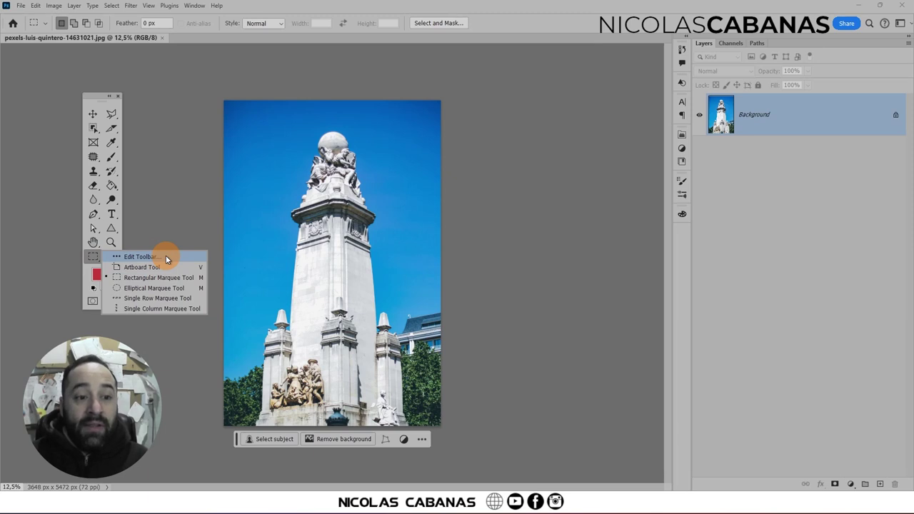
pyautogui.click(166, 259)
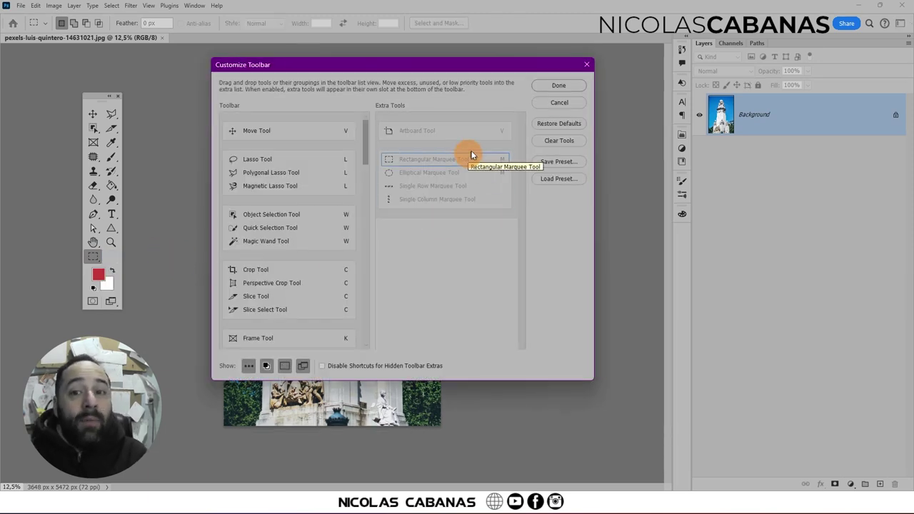
pyautogui.click(576, 125)
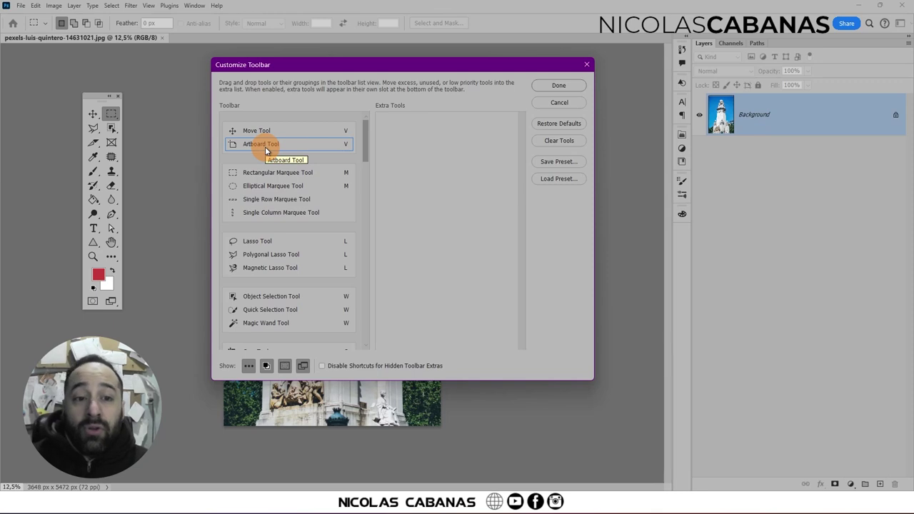
# Move the Artboard Tool to Extra Tools and clear its V shortcut.
pyautogui.moveTo(265, 146); pyautogui.dragTo(425, 130)
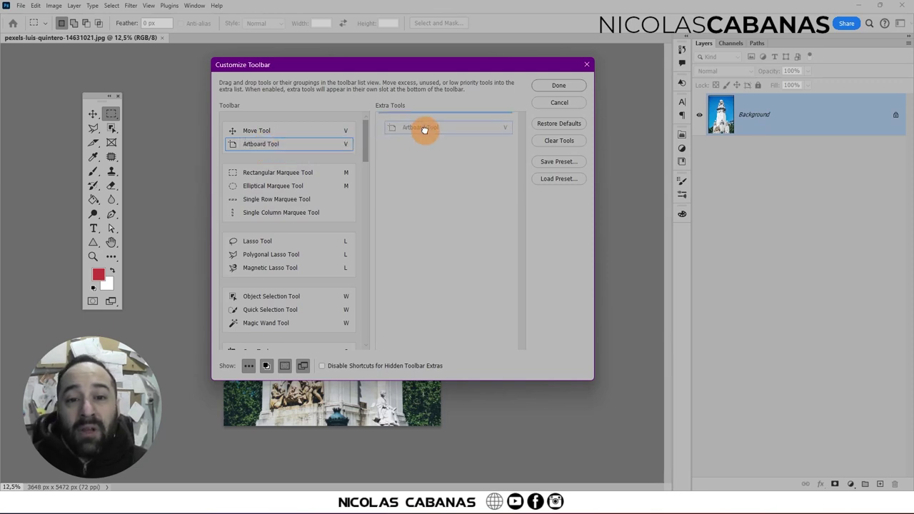
pyautogui.click(503, 130)
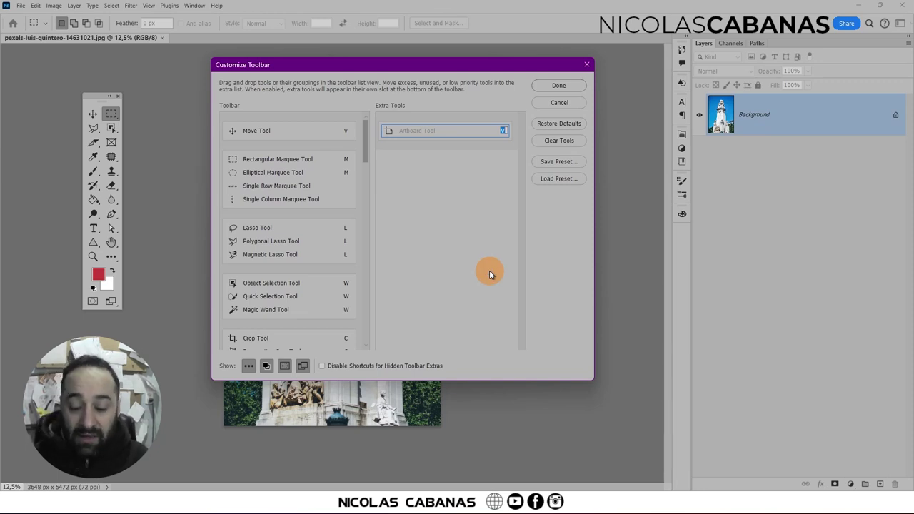
pyautogui.press('BackSpace')
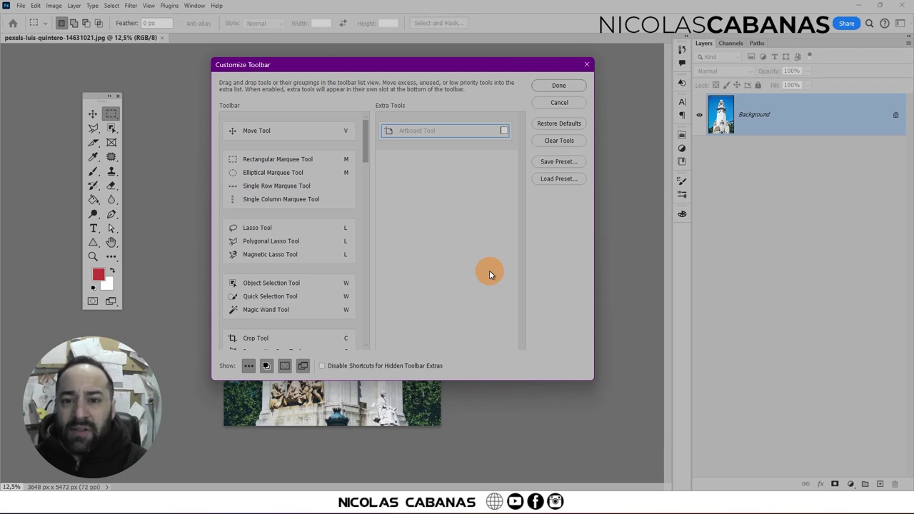
pyautogui.click(489, 270)
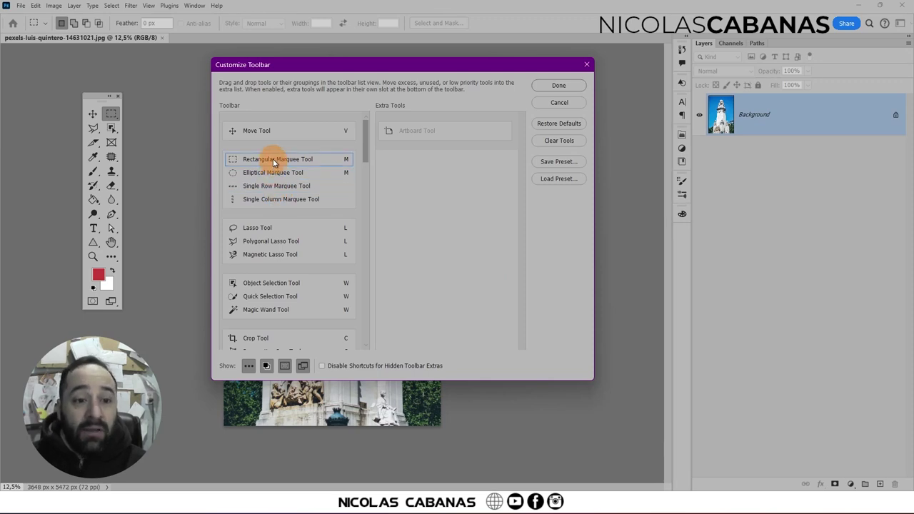
# Move Single Row, Single Column Marquee and Magnetic Lasso tools to Extra Tools.
pyautogui.moveTo(306, 185); pyautogui.dragTo(424, 172)
pyautogui.moveTo(287, 185); pyautogui.dragTo(410, 196)
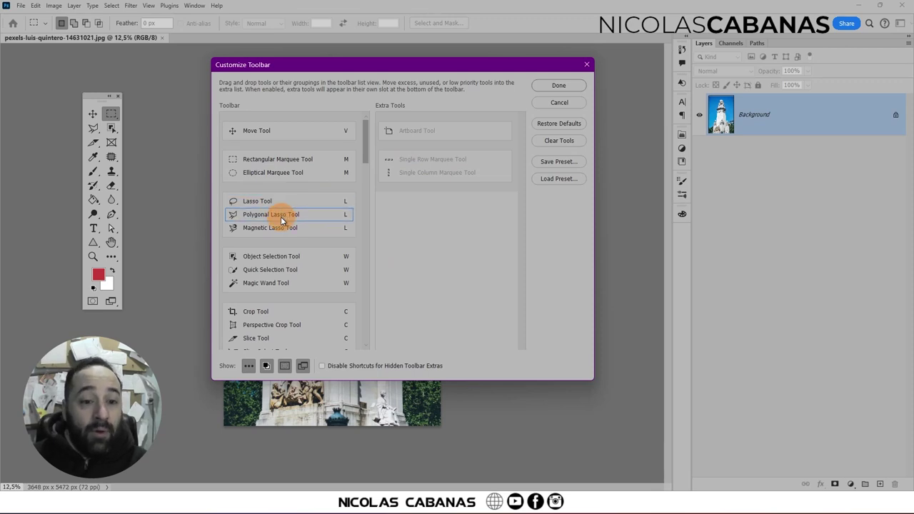
pyautogui.moveTo(281, 228); pyautogui.dragTo(409, 201)
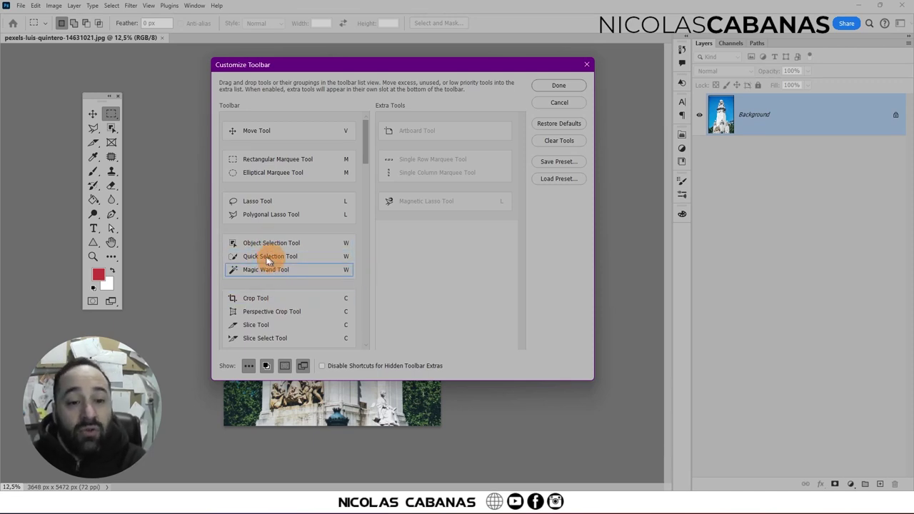
# Put Magic Wand Tool ahead of Quick Selection Tool in the selection group.
pyautogui.moveTo(272, 267); pyautogui.dragTo(274, 245)
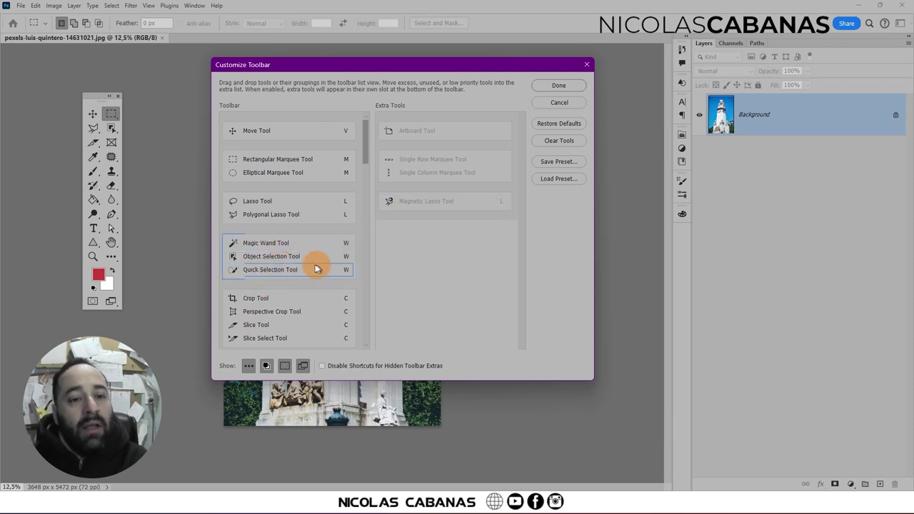
pyautogui.click(289, 274)
pyautogui.moveTo(290, 249); pyautogui.dragTo(293, 251)
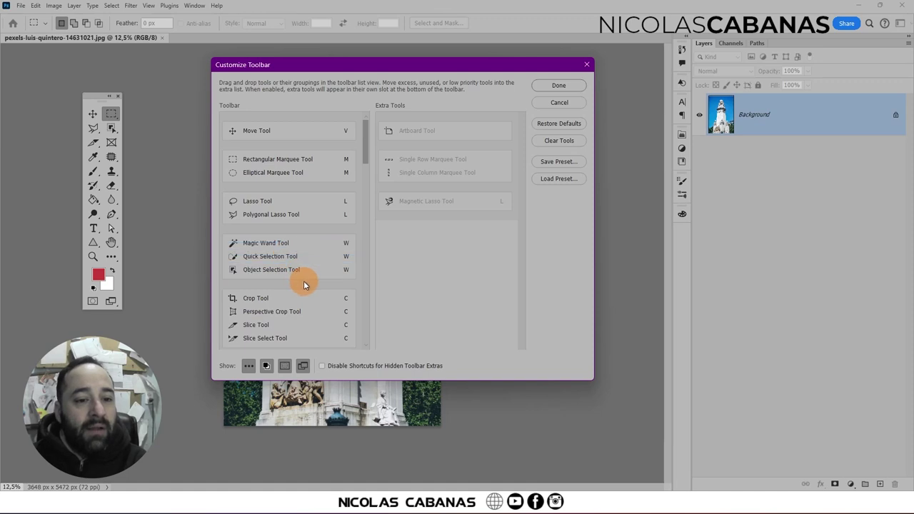
# Move the crop and slice tool group and the Frame Tool to Extra Tools.
pyautogui.scroll(-1, 291, 271)
pyautogui.scroll(-1, 291, 272)
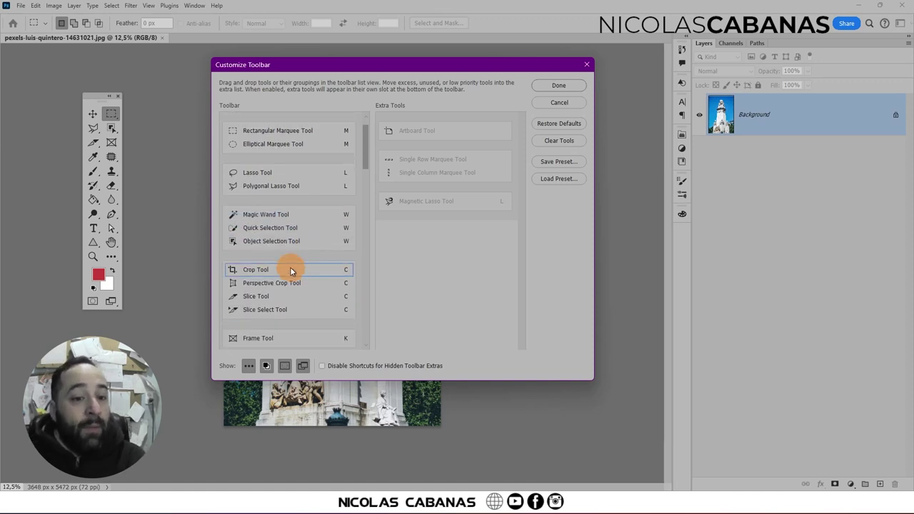
pyautogui.moveTo(291, 268); pyautogui.dragTo(295, 274)
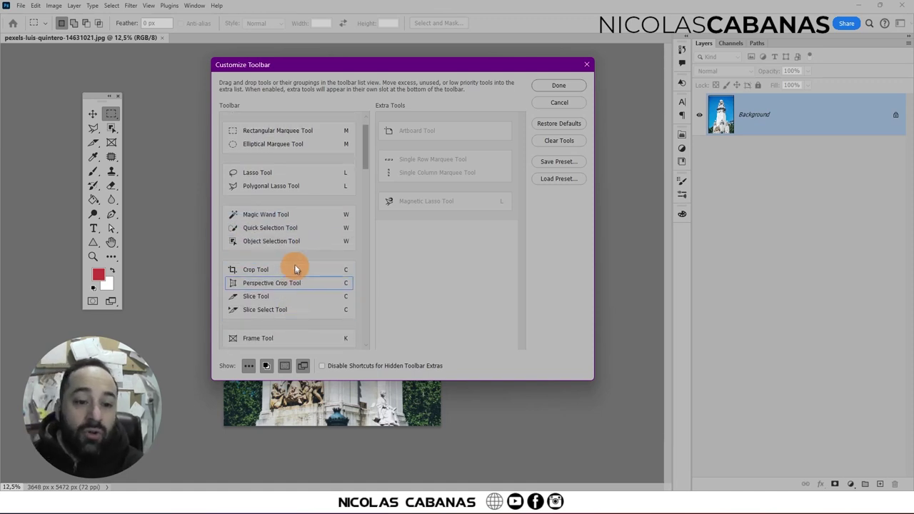
pyautogui.moveTo(295, 274); pyautogui.dragTo(439, 245)
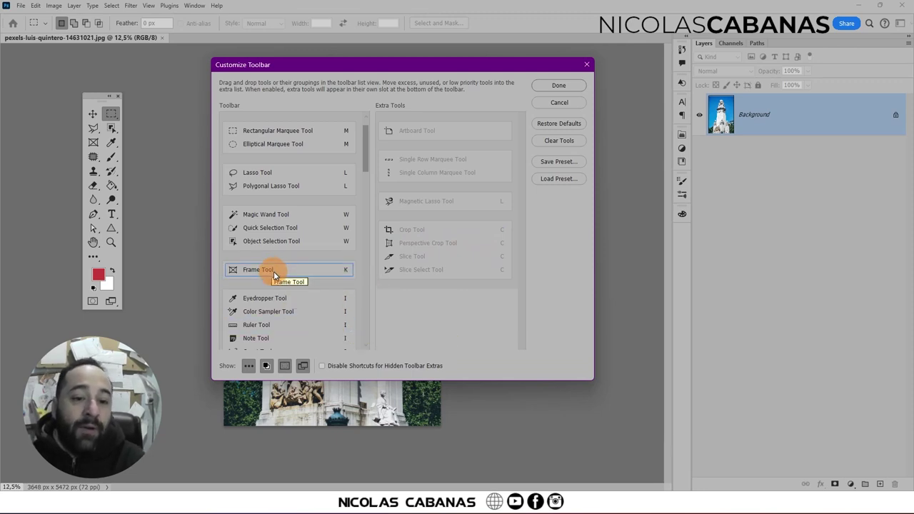
pyautogui.scroll(-1, 283, 270)
pyautogui.moveTo(301, 247); pyautogui.dragTo(416, 320)
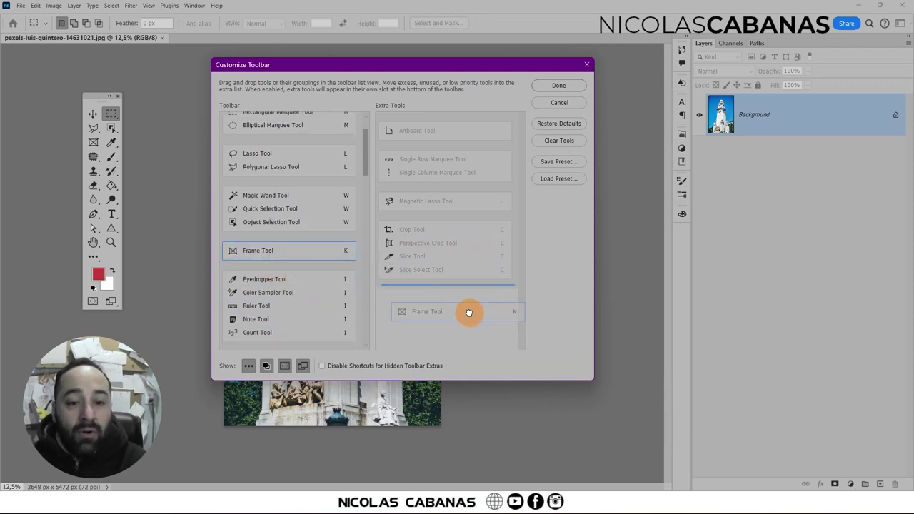
# Send Eyedropper group, Content-Aware Move and Red Eye to Extra Tools; put Adjustment Brush under Patch Tool.
pyautogui.scroll(-2, 326, 267)
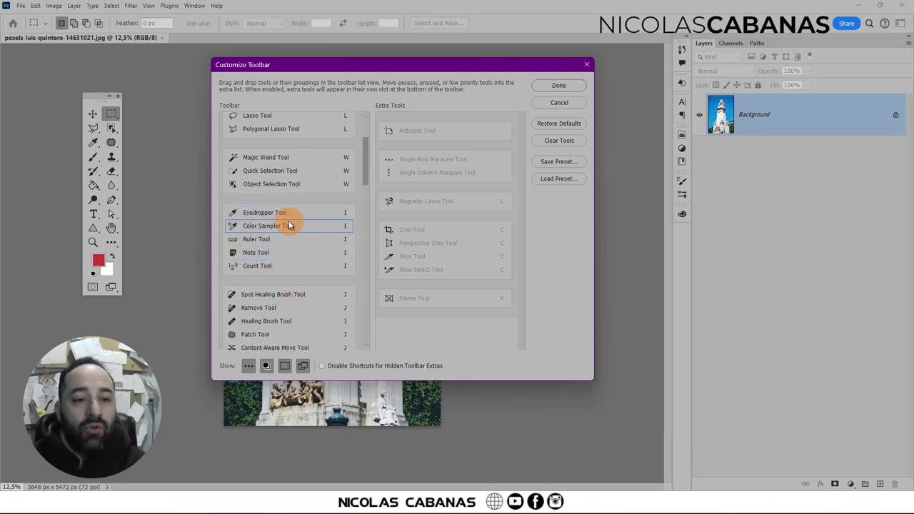
pyautogui.moveTo(300, 207)
pyautogui.mouseDown()
pyautogui.moveTo(449, 332)
pyautogui.moveTo(415, 295)
pyautogui.mouseUp()
pyautogui.scroll(-2, 310, 241)
pyautogui.scroll(-1, 306, 247)
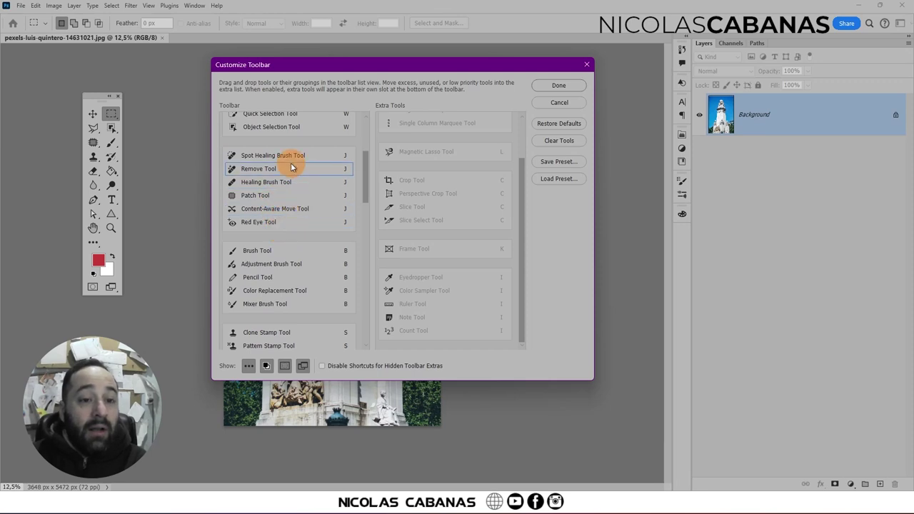
pyautogui.moveTo(283, 211); pyautogui.dragTo(446, 345)
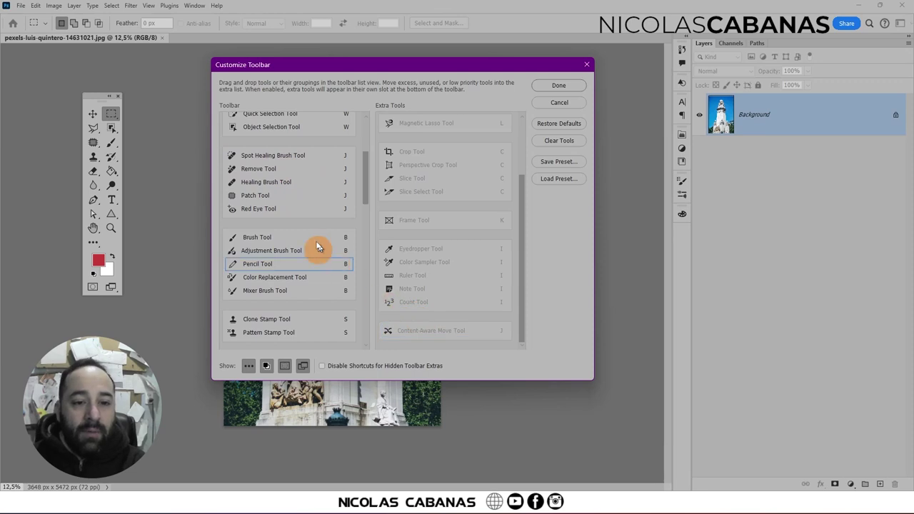
pyautogui.moveTo(265, 208)
pyautogui.mouseDown()
pyautogui.moveTo(442, 338)
pyautogui.moveTo(432, 337)
pyautogui.mouseUp()
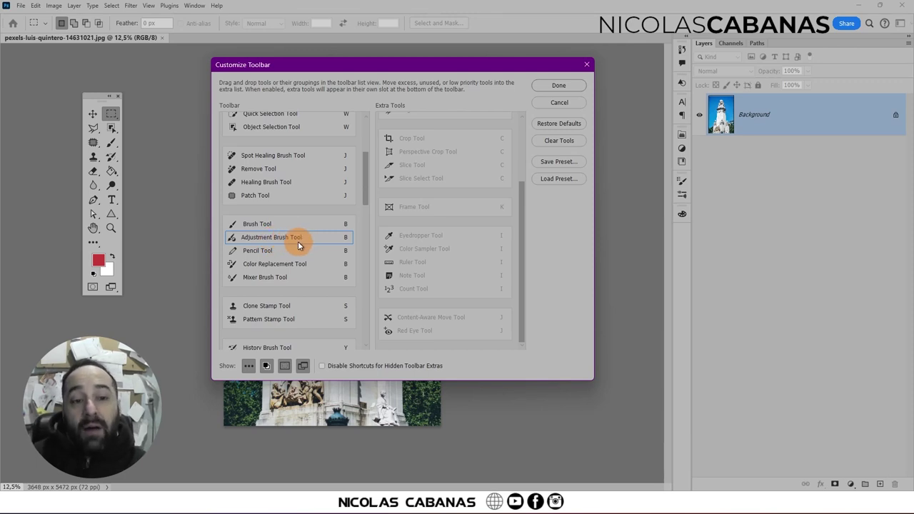
pyautogui.moveTo(298, 241); pyautogui.dragTo(303, 206)
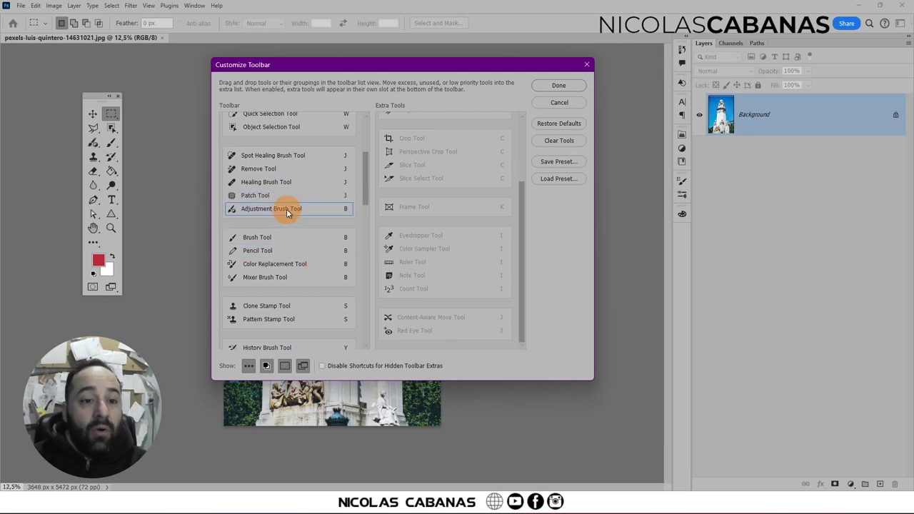
# Give Adjustment Brush the J shortcut and send Pencil and Color Replacement tools to Extra Tools.
pyautogui.click(347, 208)
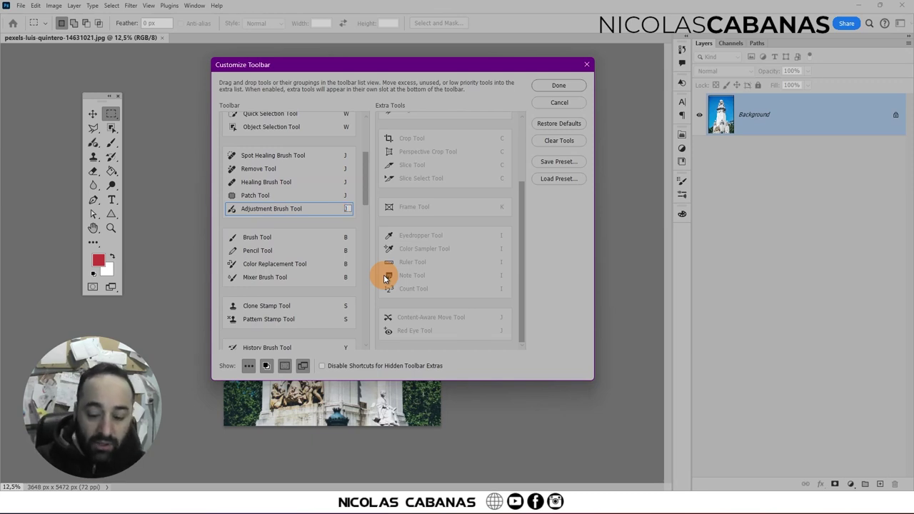
pyautogui.click(384, 279)
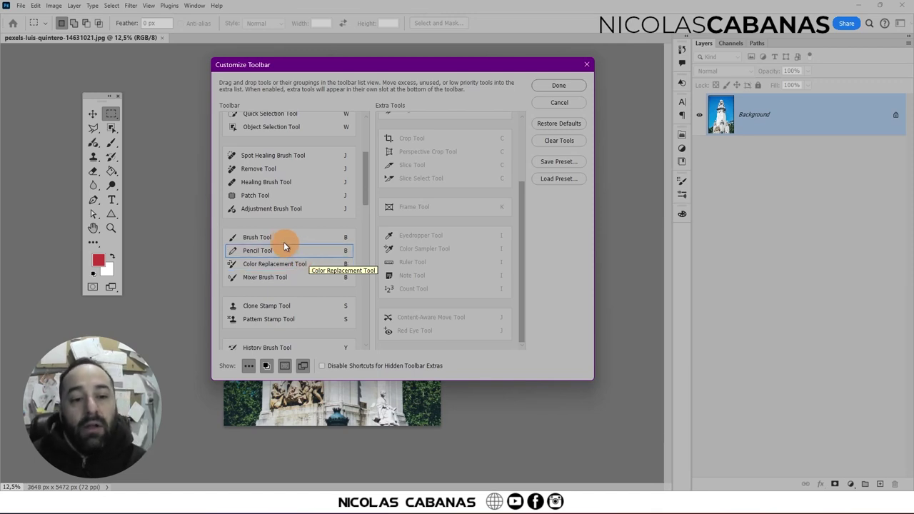
pyautogui.moveTo(276, 250); pyautogui.dragTo(444, 340)
pyautogui.moveTo(298, 252); pyautogui.dragTo(429, 339)
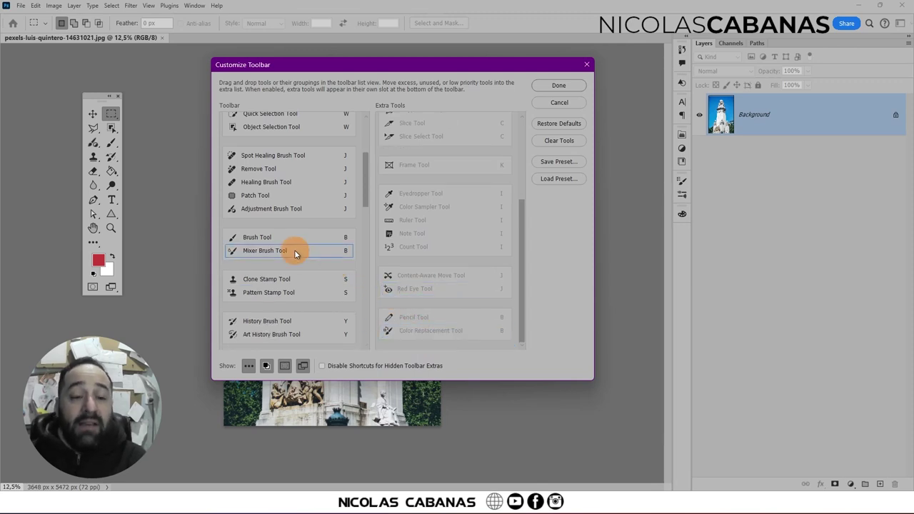
# Move Pattern Stamp Tool to Extra Tools, leaving Clone Stamp alone in its group.
pyautogui.click(346, 251)
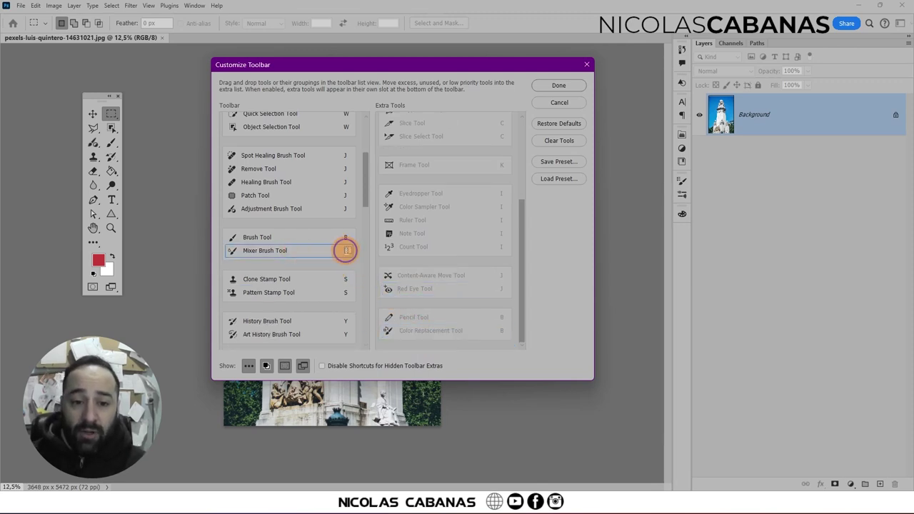
pyautogui.click(394, 315)
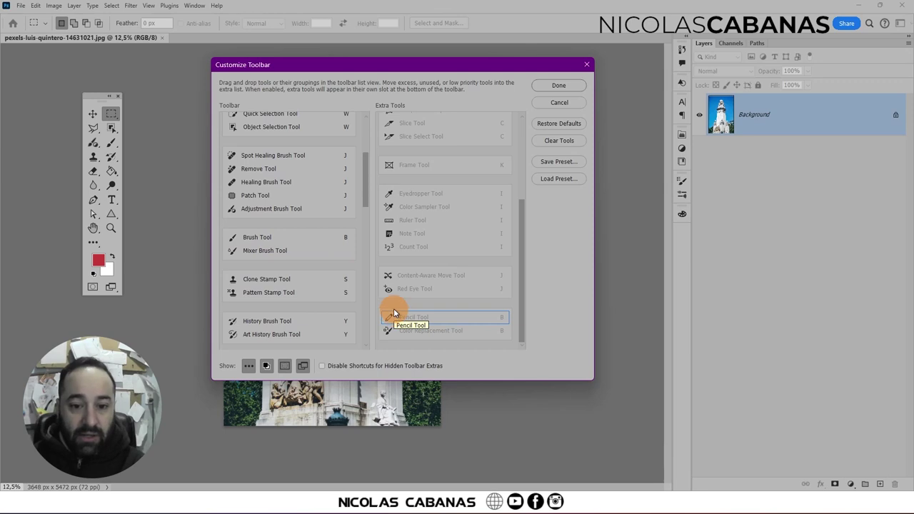
pyautogui.click(289, 279)
pyautogui.moveTo(251, 295); pyautogui.dragTo(445, 343)
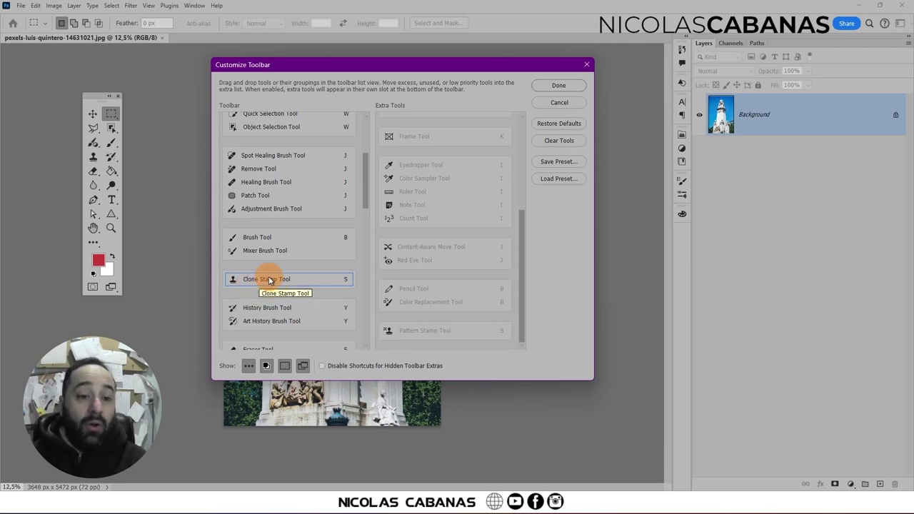
# Move the Clone Stamp Tool into the healing tools group.
pyautogui.moveTo(270, 280); pyautogui.dragTo(107, 123)
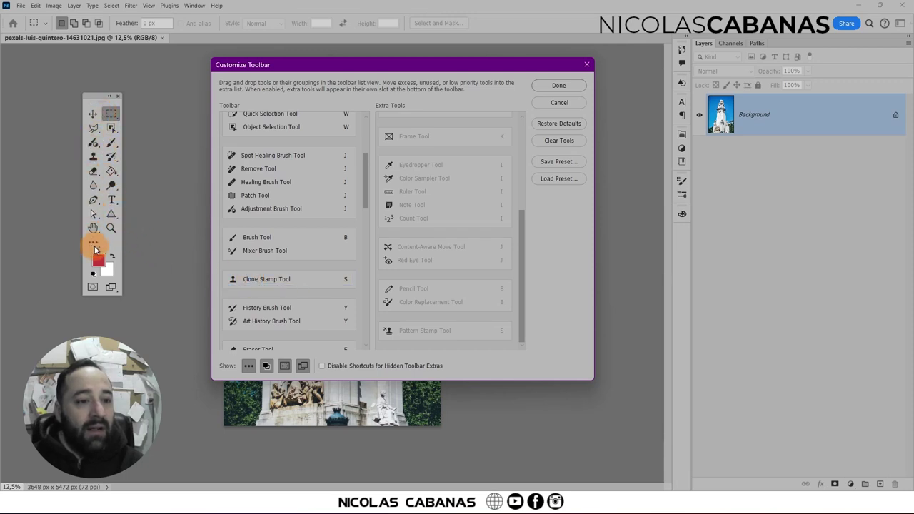
pyautogui.moveTo(107, 122)
pyautogui.mouseDown()
pyautogui.moveTo(147, 100)
pyautogui.moveTo(123, 207)
pyautogui.moveTo(91, 160)
pyautogui.moveTo(275, 287)
pyautogui.moveTo(286, 214)
pyautogui.mouseUp()
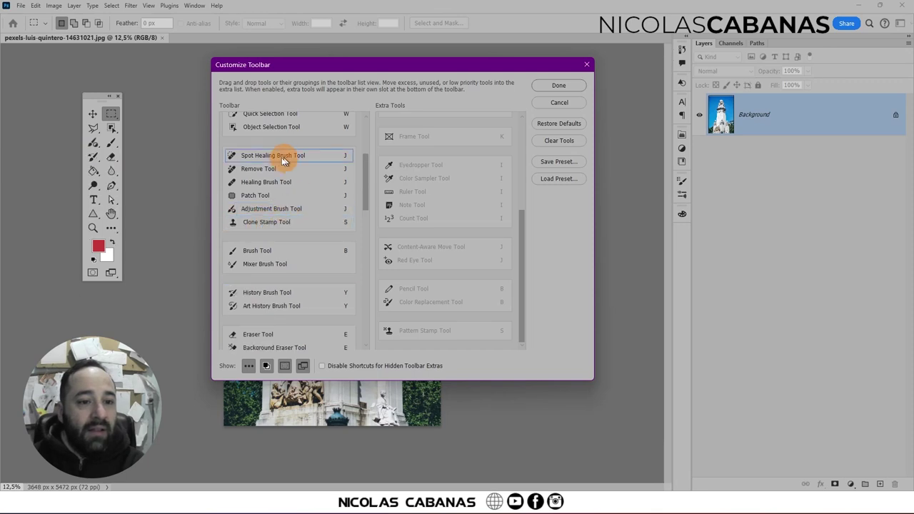
pyautogui.moveTo(99, 187)
pyautogui.mouseDown()
pyautogui.moveTo(81, 128)
pyautogui.moveTo(112, 176)
pyautogui.mouseUp()
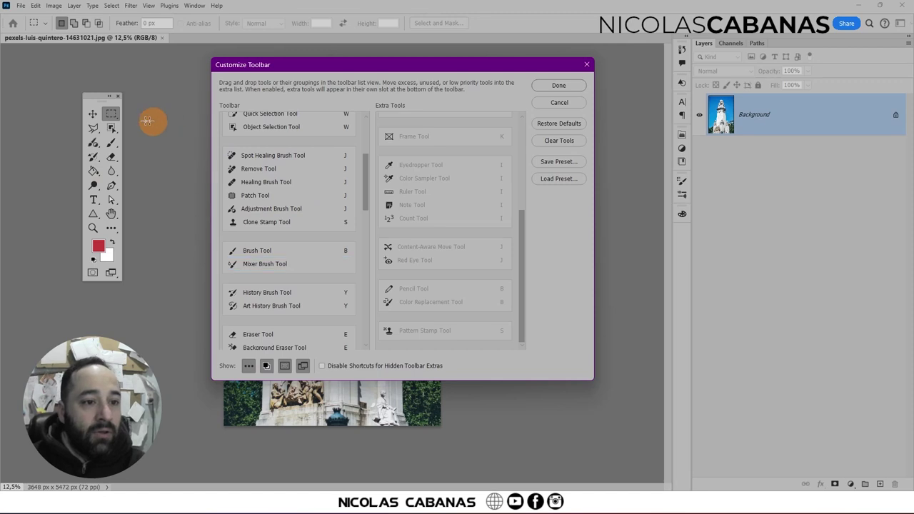
pyautogui.scroll(-1, 329, 300)
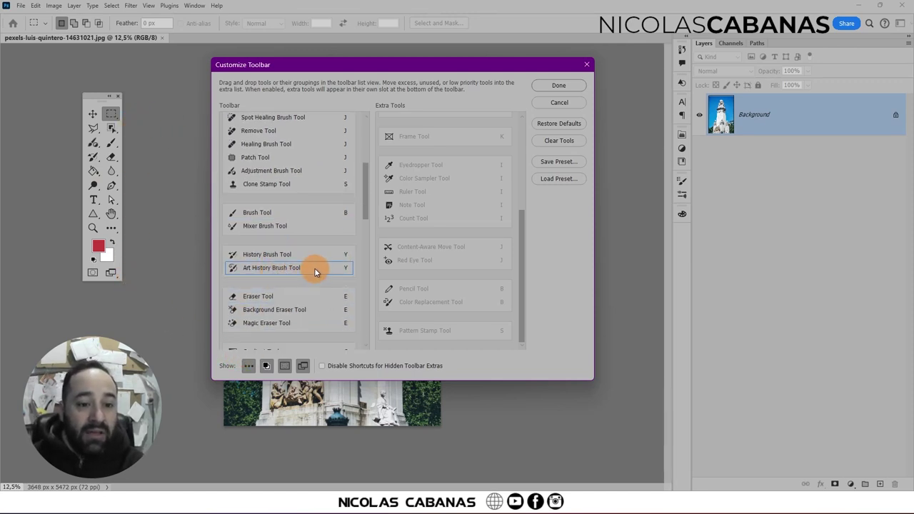
# Send history brushes, Background and Magic Eraser to Extra Tools; place Eraser below Mixer Brush.
pyautogui.moveTo(310, 251); pyautogui.dragTo(444, 343)
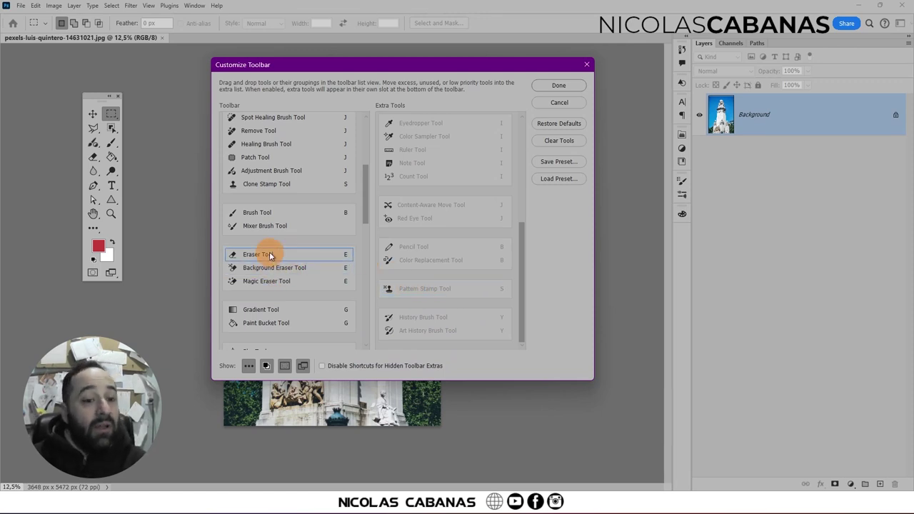
pyautogui.moveTo(277, 271); pyautogui.dragTo(419, 334)
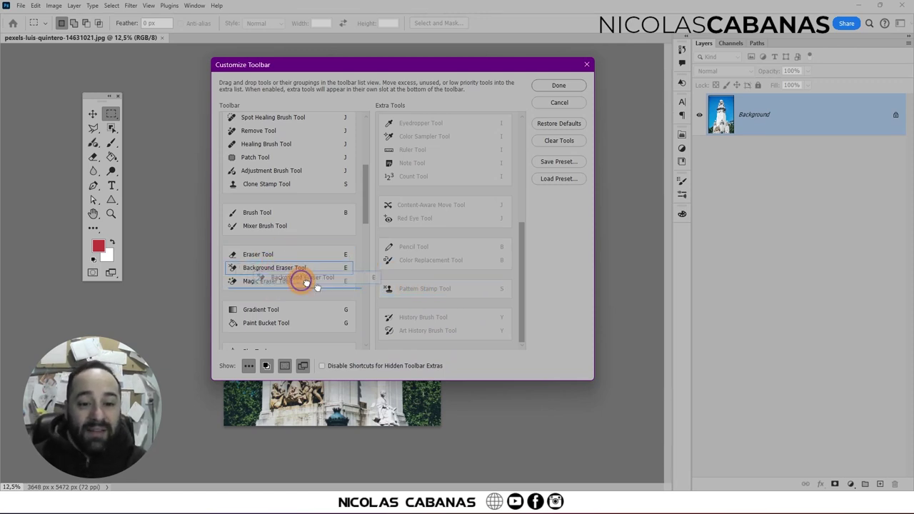
pyautogui.moveTo(279, 276); pyautogui.dragTo(421, 338)
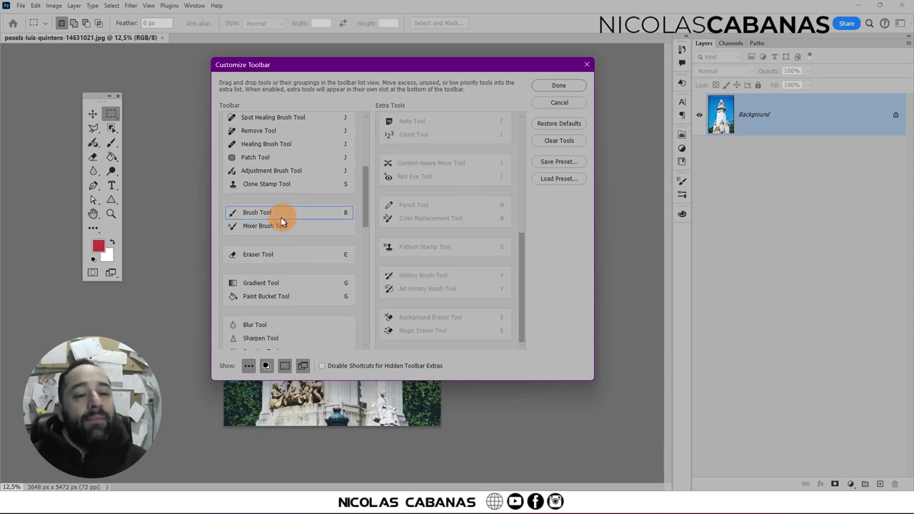
pyautogui.moveTo(292, 251); pyautogui.dragTo(291, 221)
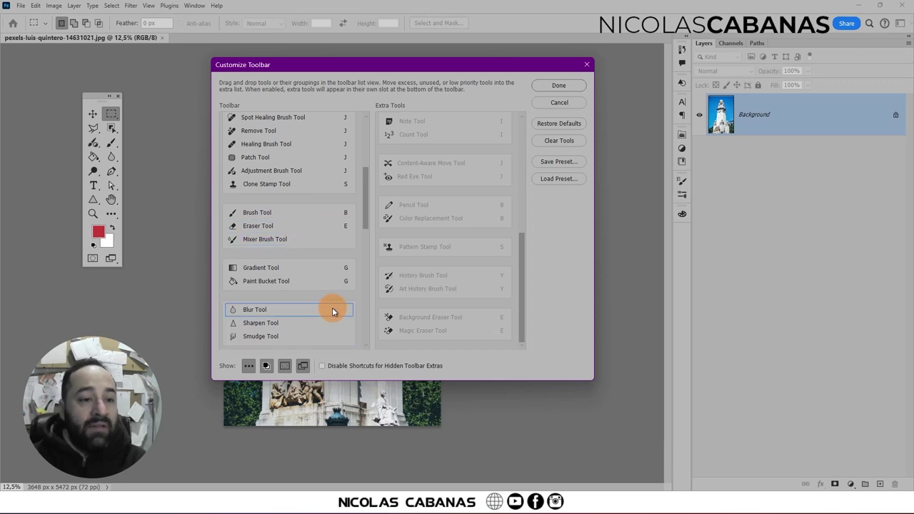
pyautogui.moveTo(297, 227); pyautogui.dragTo(295, 248)
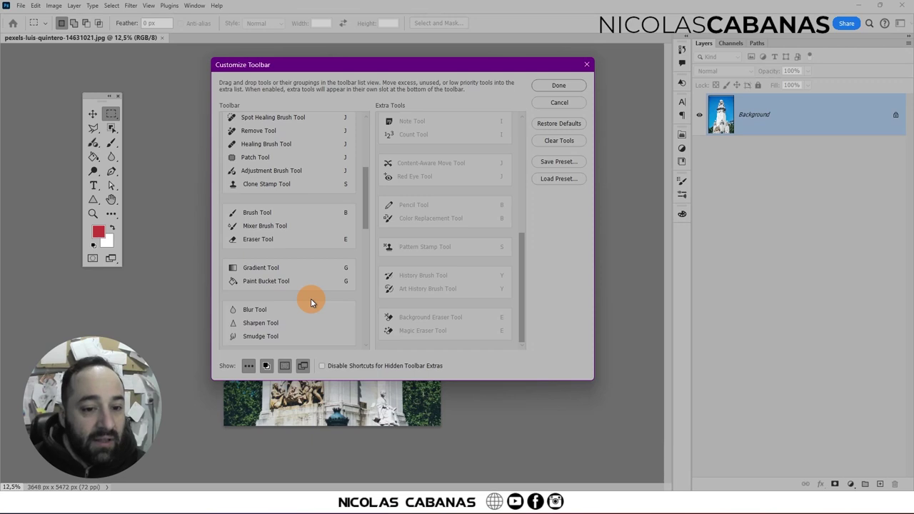
pyautogui.moveTo(306, 285)
pyautogui.mouseDown()
pyautogui.moveTo(285, 273)
pyautogui.moveTo(258, 281)
pyautogui.mouseUp()
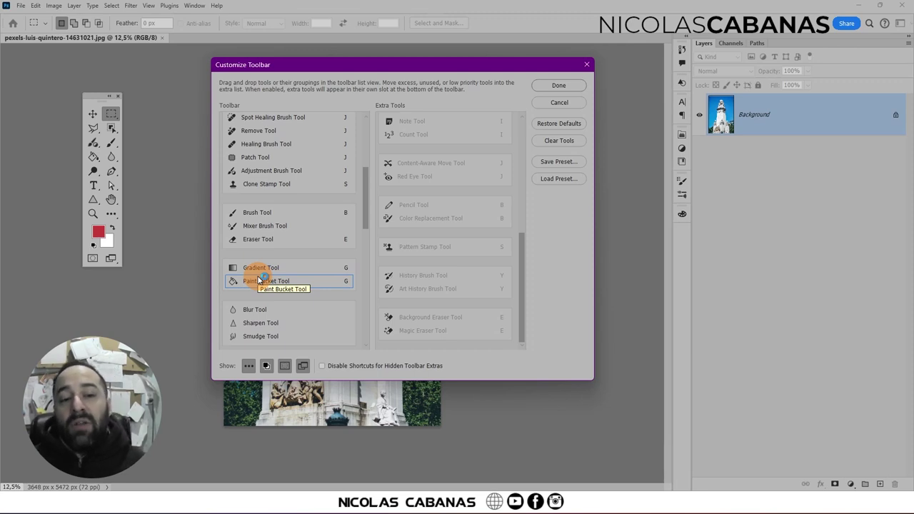
pyautogui.moveTo(259, 279)
pyautogui.mouseDown()
pyautogui.moveTo(285, 264)
pyautogui.moveTo(286, 245)
pyautogui.mouseUp()
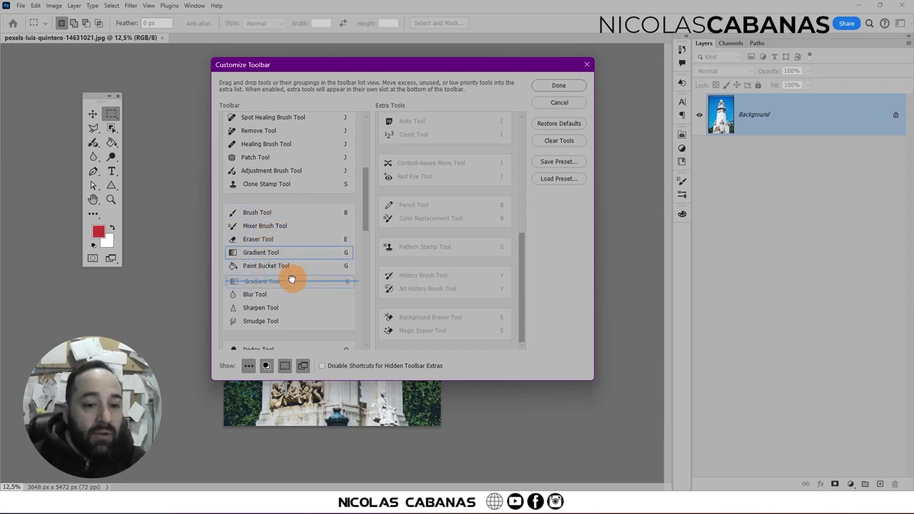
pyautogui.moveTo(292, 252)
pyautogui.mouseDown()
pyautogui.moveTo(291, 279)
pyautogui.moveTo(282, 287)
pyautogui.mouseUp()
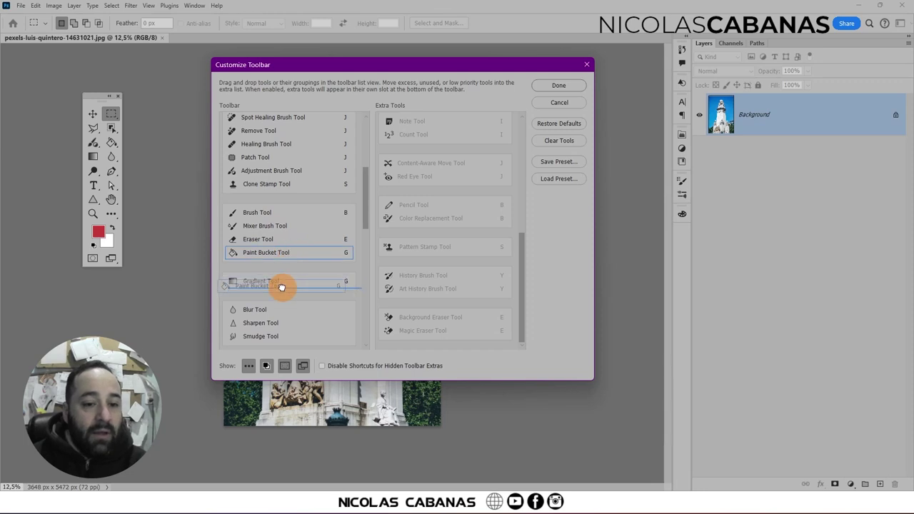
# Move the Smudge Tool into the brush group below Eraser.
pyautogui.scroll(-2, 322, 307)
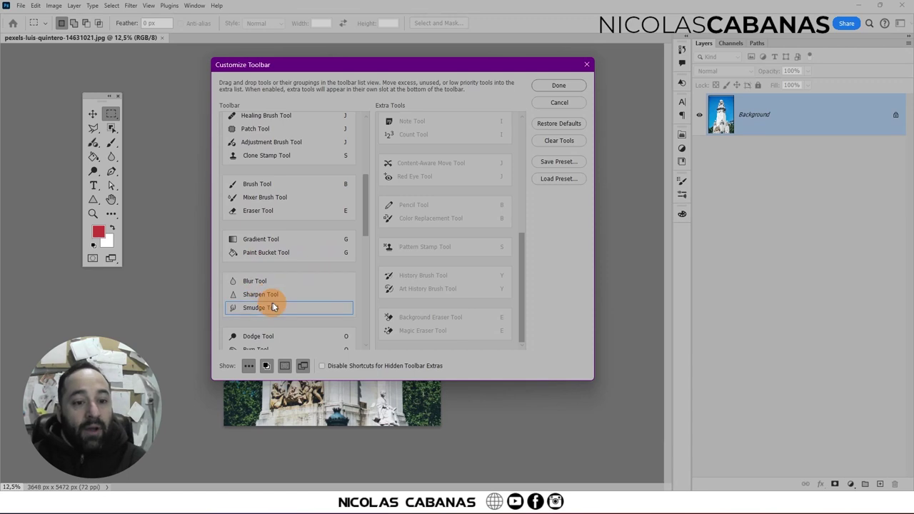
pyautogui.moveTo(283, 293); pyautogui.dragTo(314, 320)
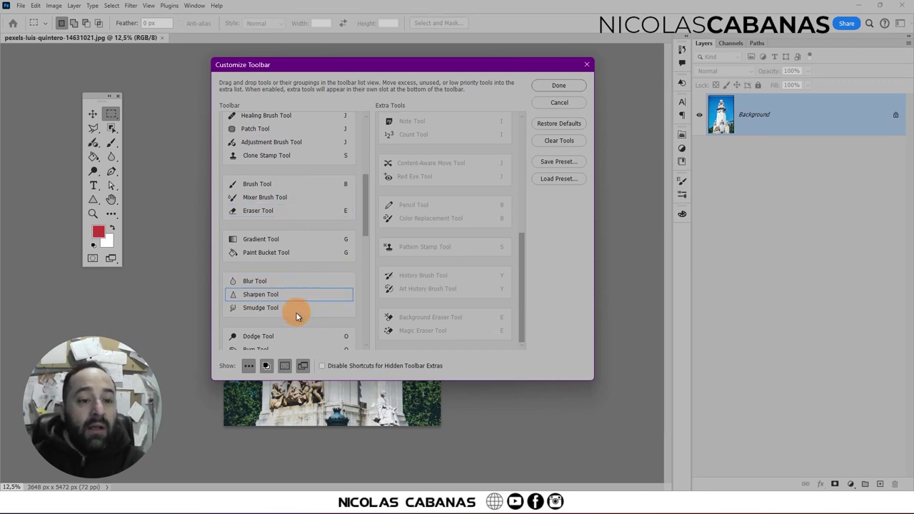
pyautogui.scroll(-2, 351, 299)
pyautogui.scroll(-1, 352, 299)
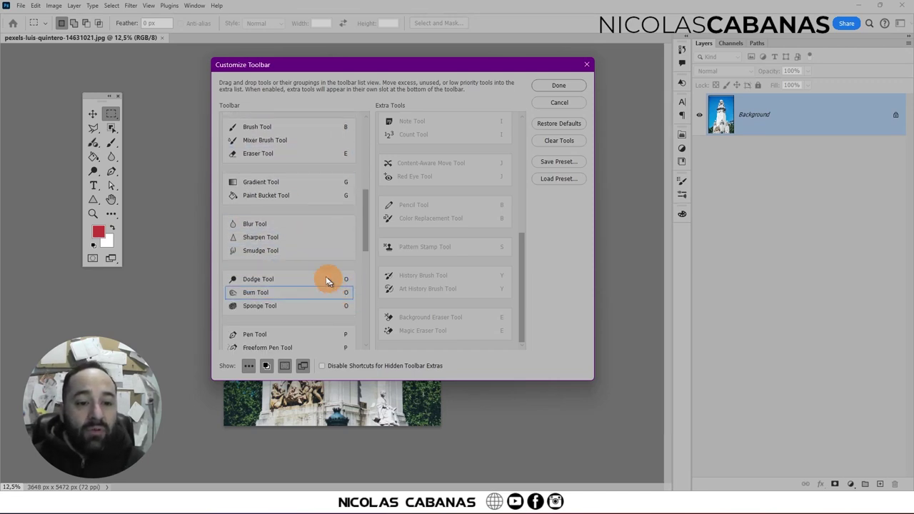
pyautogui.scroll(1, 284, 281)
pyautogui.scroll(2, 280, 294)
pyautogui.moveTo(275, 310); pyautogui.dragTo(285, 214)
# Add Dodge and Burn to the brush group; send Blur, Sharpen and Sponge to Extra Tools.
pyautogui.scroll(-1, 333, 318)
pyautogui.scroll(-1, 322, 285)
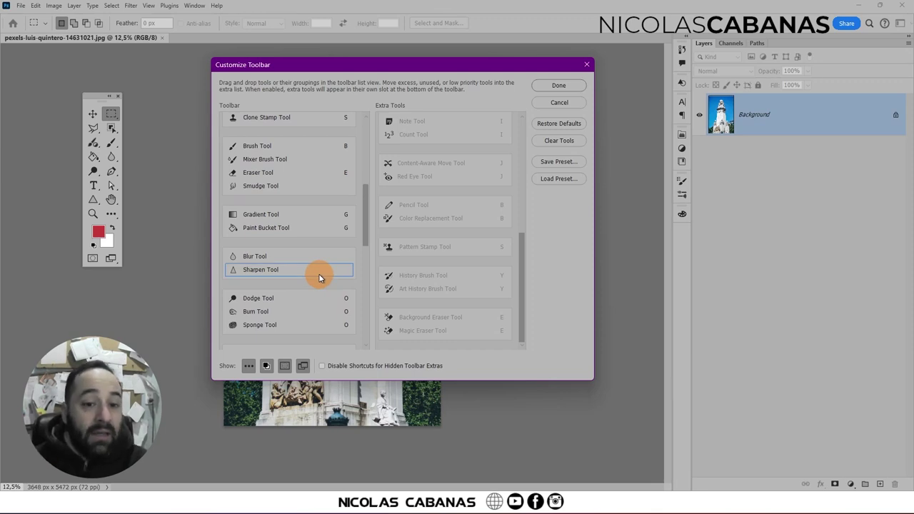
pyautogui.moveTo(317, 248); pyautogui.dragTo(450, 348)
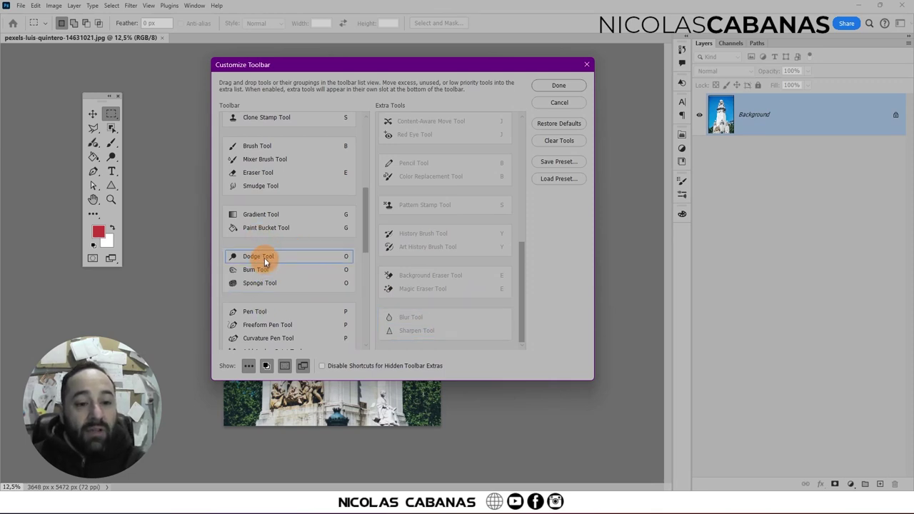
pyautogui.moveTo(296, 257); pyautogui.dragTo(298, 189)
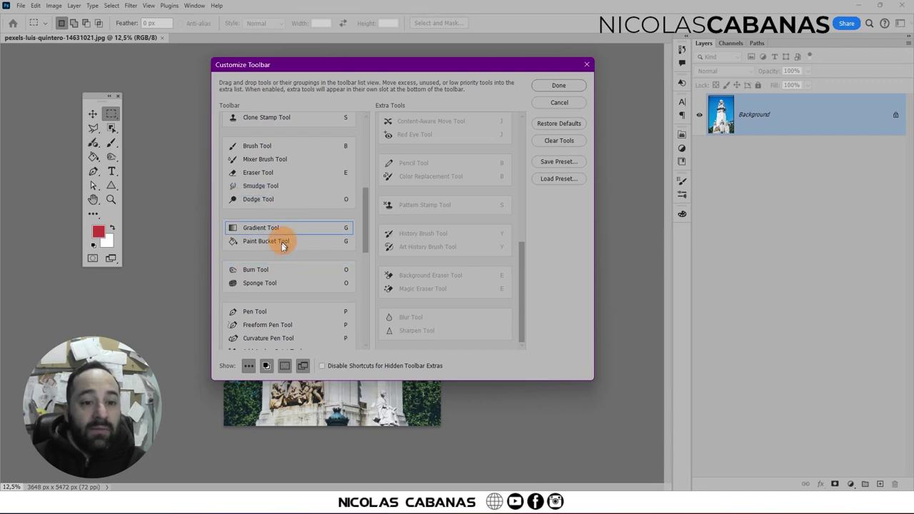
pyautogui.moveTo(277, 269); pyautogui.dragTo(274, 205)
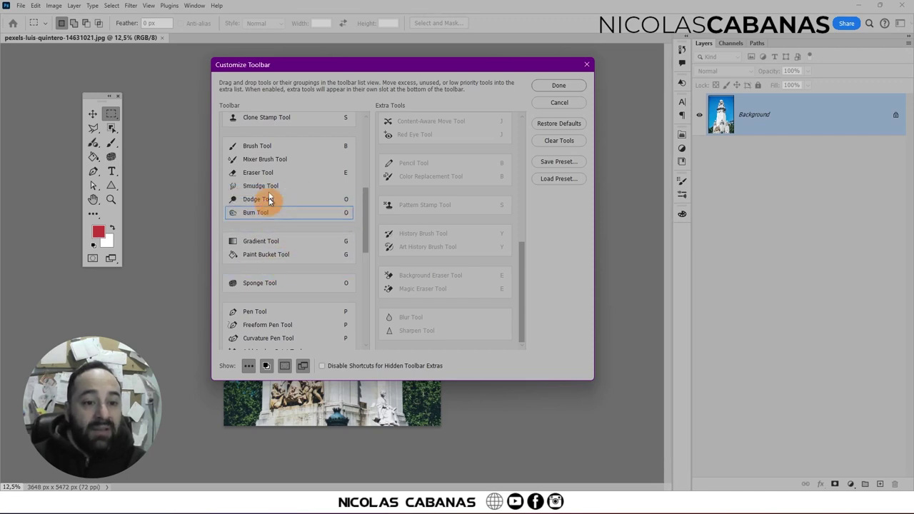
pyautogui.moveTo(298, 283); pyautogui.dragTo(435, 321)
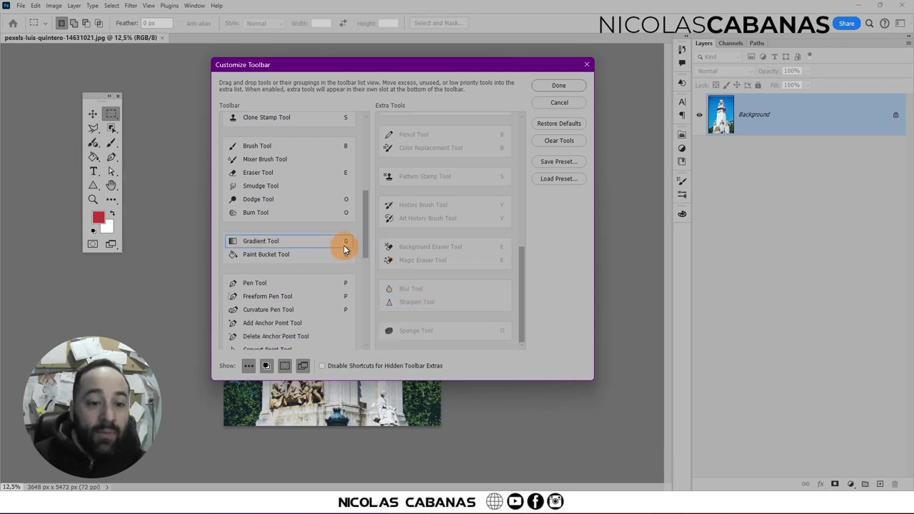
# Move Freeform Pen, Add Anchor Point, Delete Anchor Point and Convert Point tools to Extra Tools.
pyautogui.scroll(-1, 322, 297)
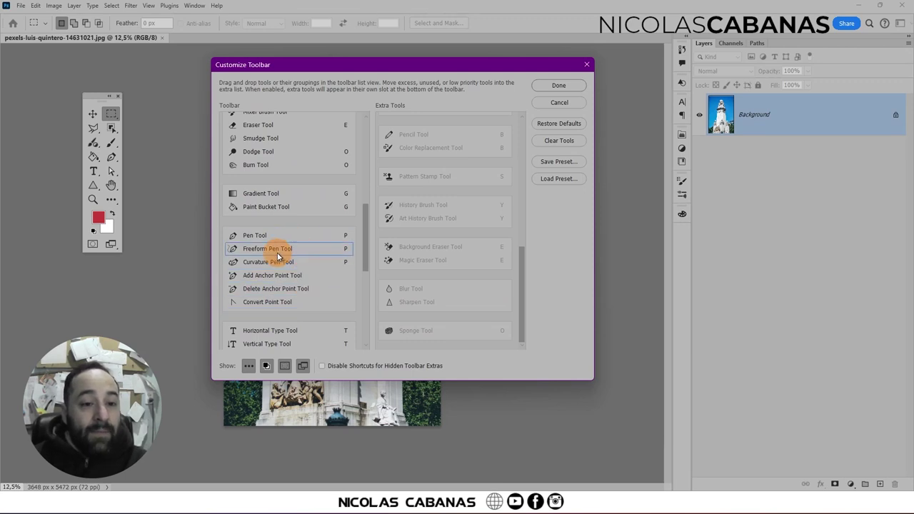
pyautogui.moveTo(279, 256); pyautogui.dragTo(423, 335)
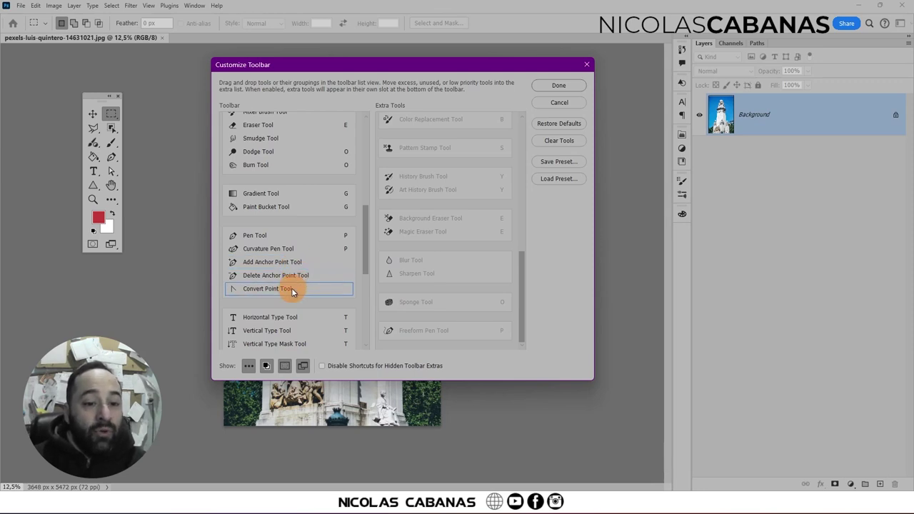
pyautogui.moveTo(295, 260); pyautogui.dragTo(420, 346)
pyautogui.moveTo(298, 262)
pyautogui.mouseDown()
pyautogui.moveTo(385, 299)
pyautogui.moveTo(433, 331)
pyautogui.mouseUp()
pyautogui.moveTo(306, 262); pyautogui.dragTo(441, 334)
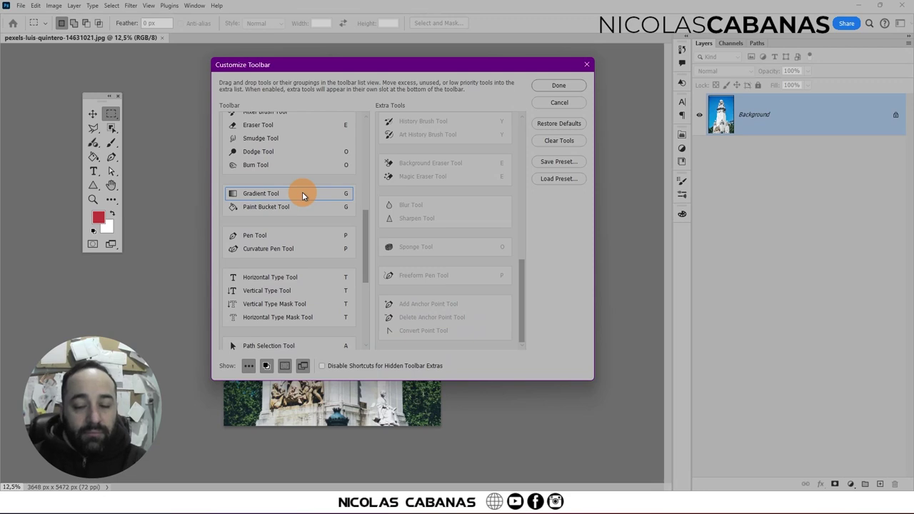
# Put Path Selection and Direct Selection tools into the Pen Tool group.
pyautogui.scroll(-1, 328, 299)
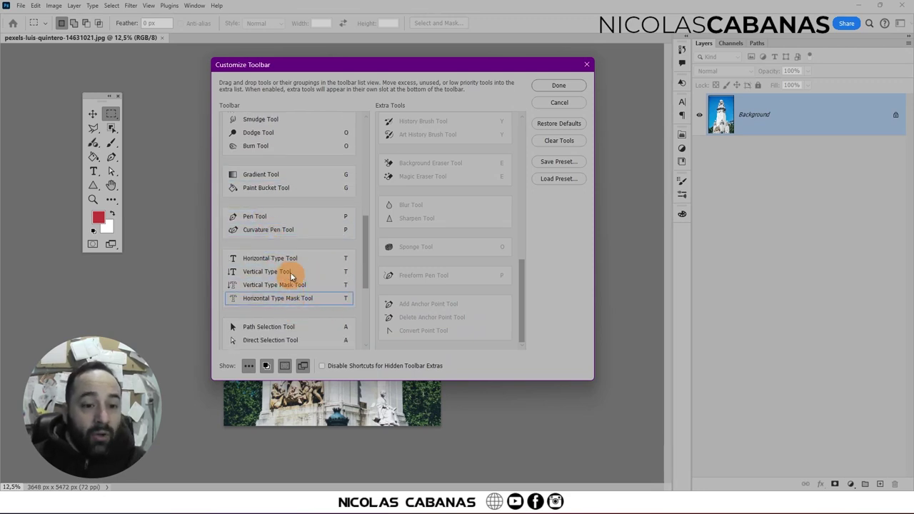
pyautogui.scroll(-1, 325, 327)
pyautogui.moveTo(301, 317); pyautogui.dragTo(238, 319)
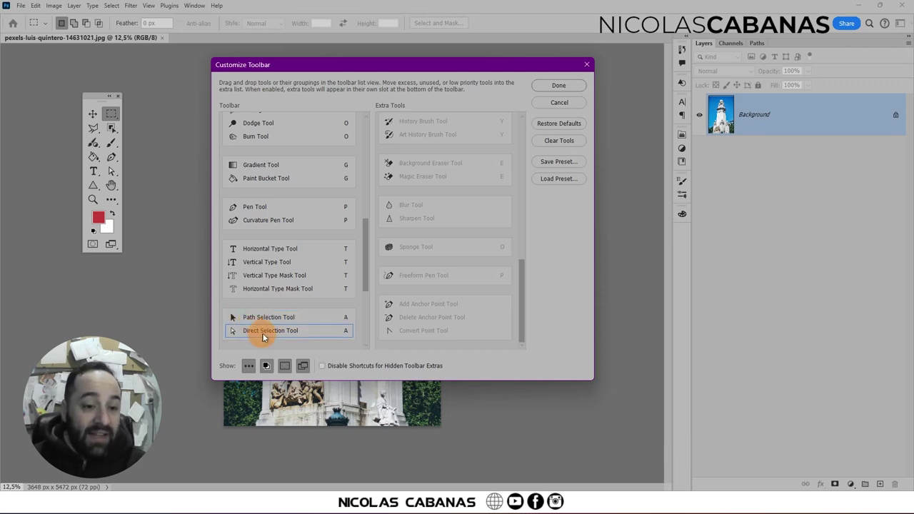
pyautogui.moveTo(238, 336)
pyautogui.mouseDown()
pyautogui.moveTo(283, 313)
pyautogui.moveTo(283, 241)
pyautogui.mouseUp()
pyautogui.scroll(-2, 291, 314)
pyautogui.click(307, 306)
pyautogui.scroll(-1, 290, 294)
pyautogui.scroll(-1, 285, 293)
pyautogui.scroll(-1, 286, 293)
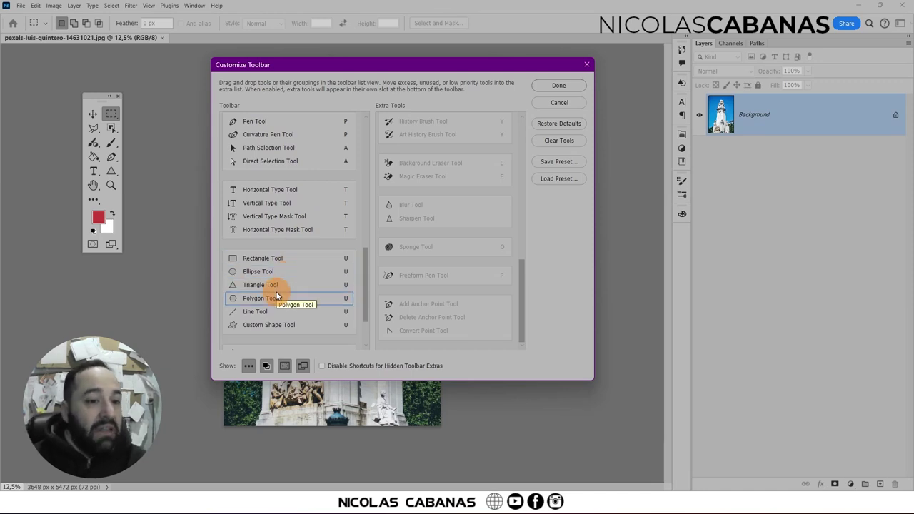
# Move the Vertical Type, Vertical Type Mask and Horizontal Type Mask tools into Extra Tools.
pyautogui.scroll(2, 277, 296)
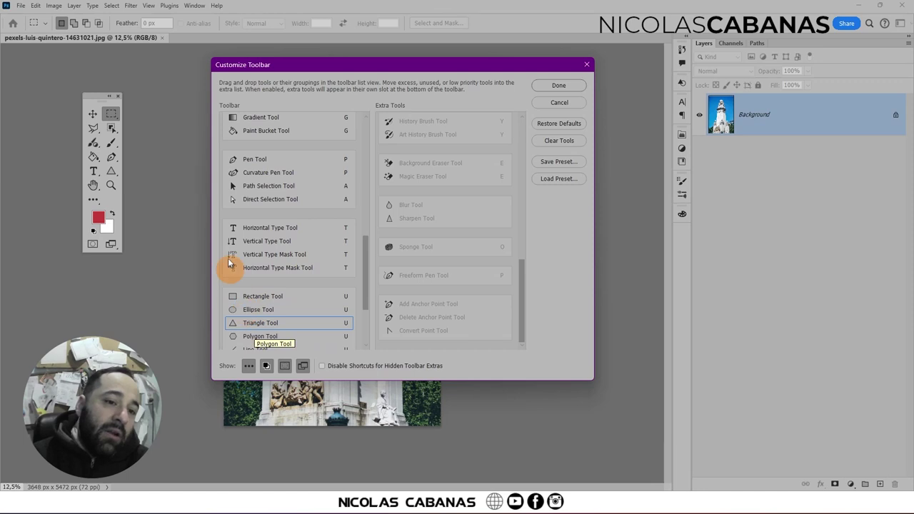
pyautogui.scroll(-1, 260, 320)
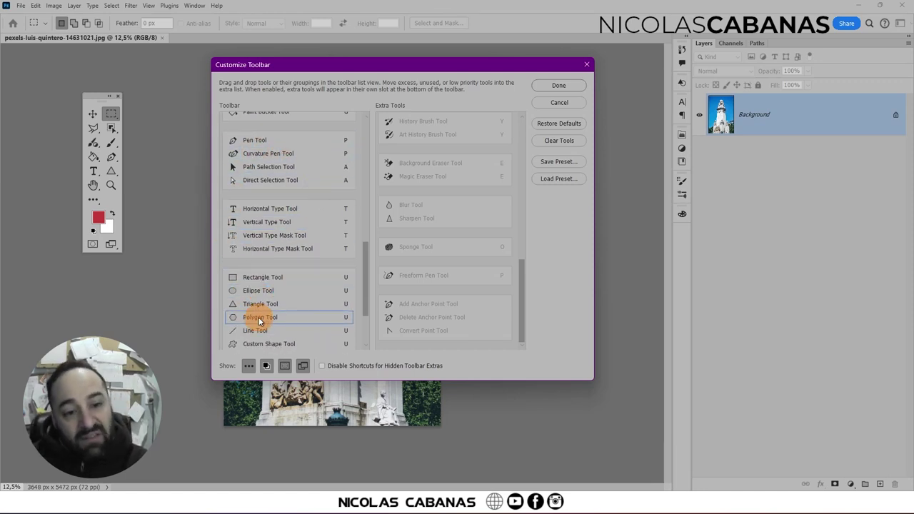
pyautogui.scroll(-1, 302, 257)
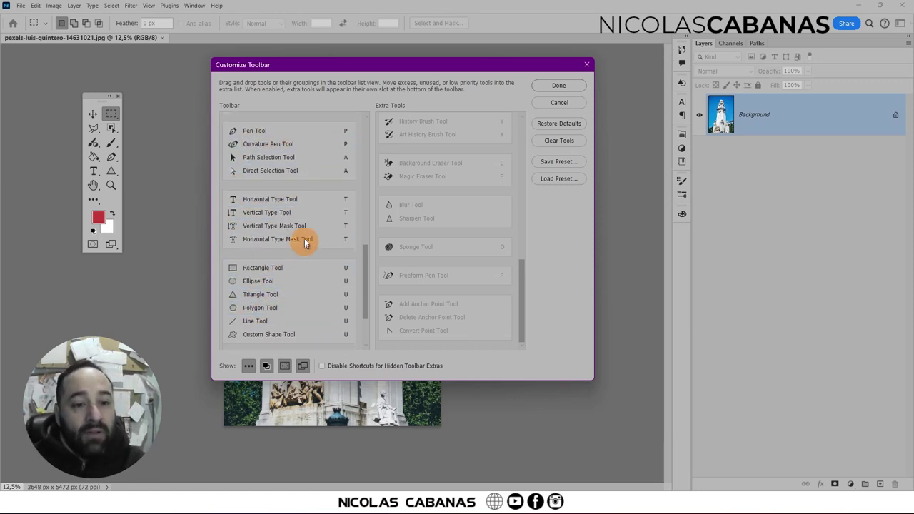
pyautogui.moveTo(286, 212); pyautogui.dragTo(445, 343)
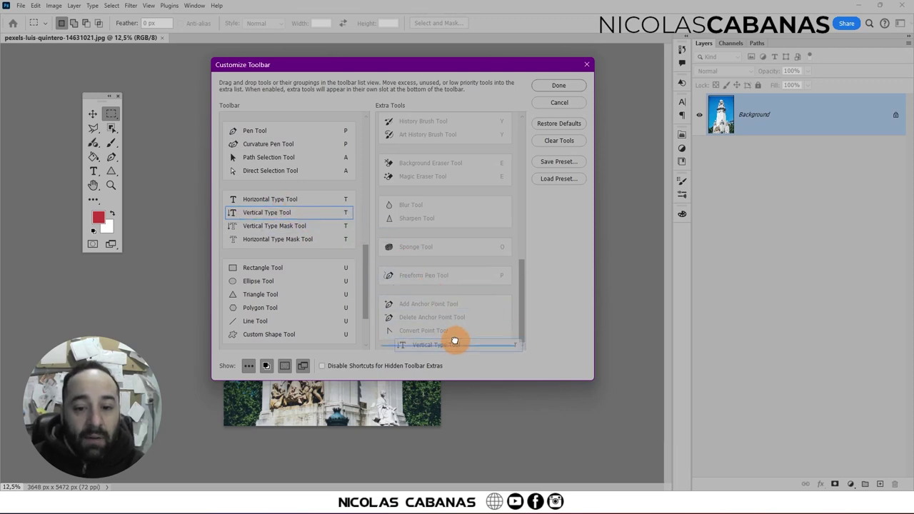
pyautogui.moveTo(286, 212); pyautogui.dragTo(445, 337)
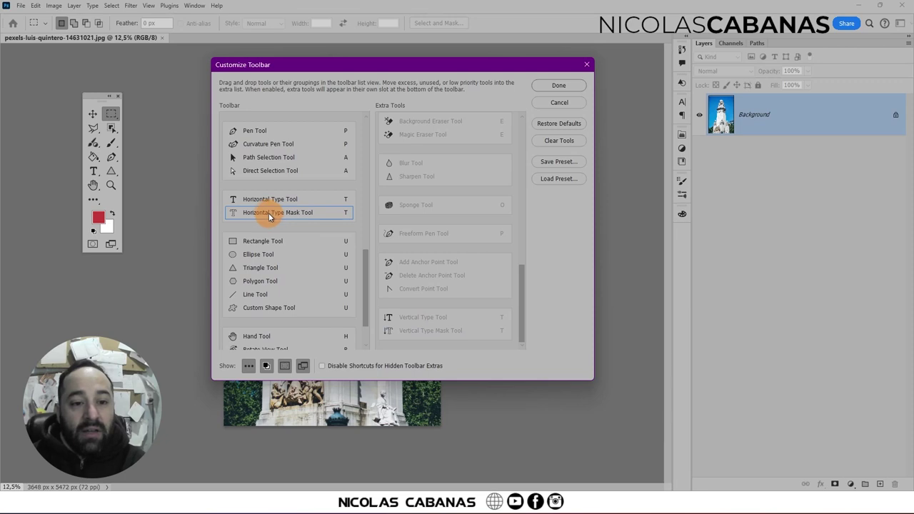
pyautogui.moveTo(310, 219); pyautogui.dragTo(435, 330)
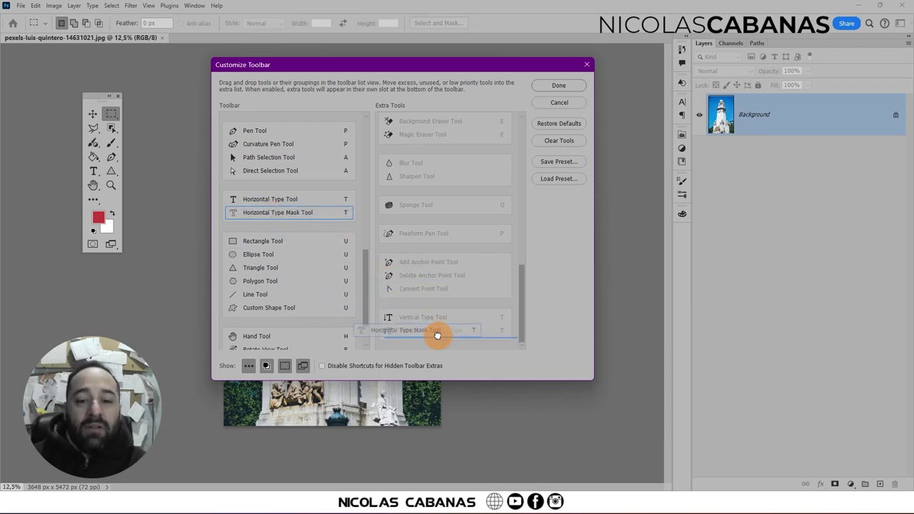
# Switch the floating toolbar to a single column, keeping Zoom Tool in its own group.
pyautogui.scroll(-2, 336, 296)
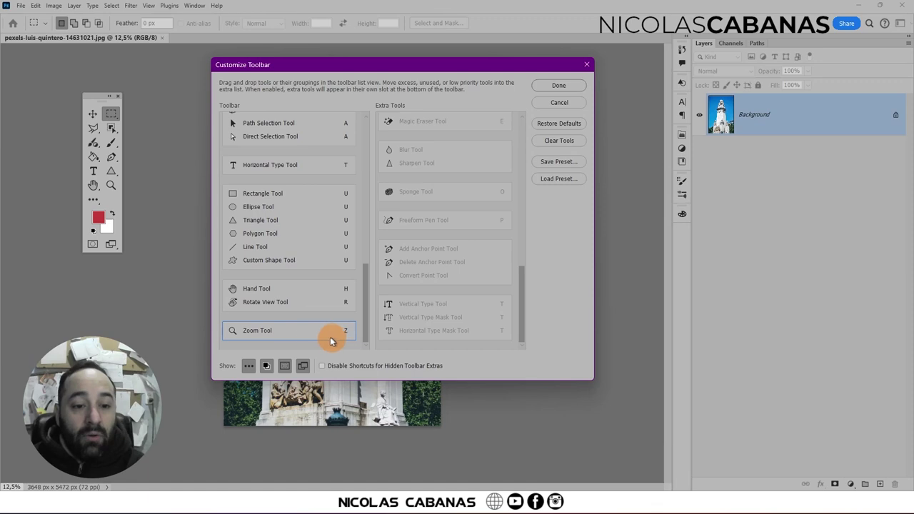
pyautogui.moveTo(331, 332)
pyautogui.mouseDown()
pyautogui.moveTo(303, 280)
pyautogui.moveTo(311, 342)
pyautogui.mouseUp()
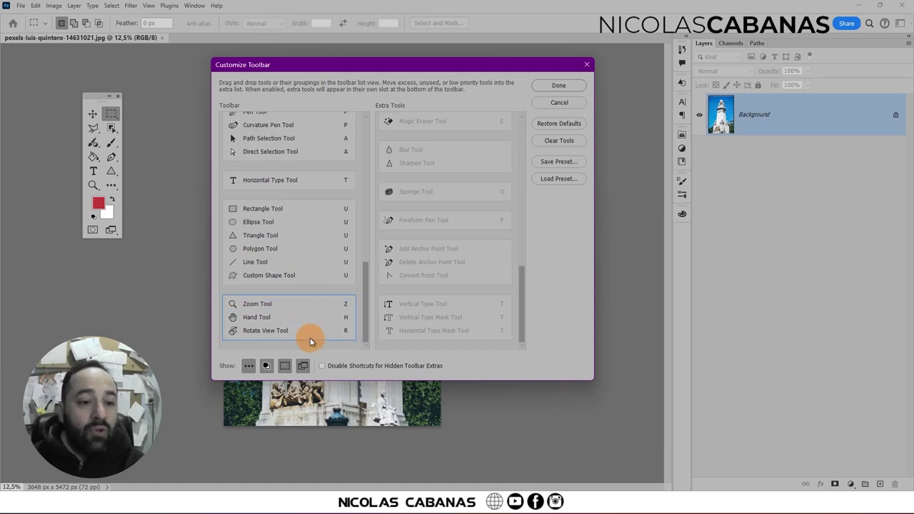
pyautogui.click(108, 98)
pyautogui.moveTo(88, 102); pyautogui.dragTo(107, 80)
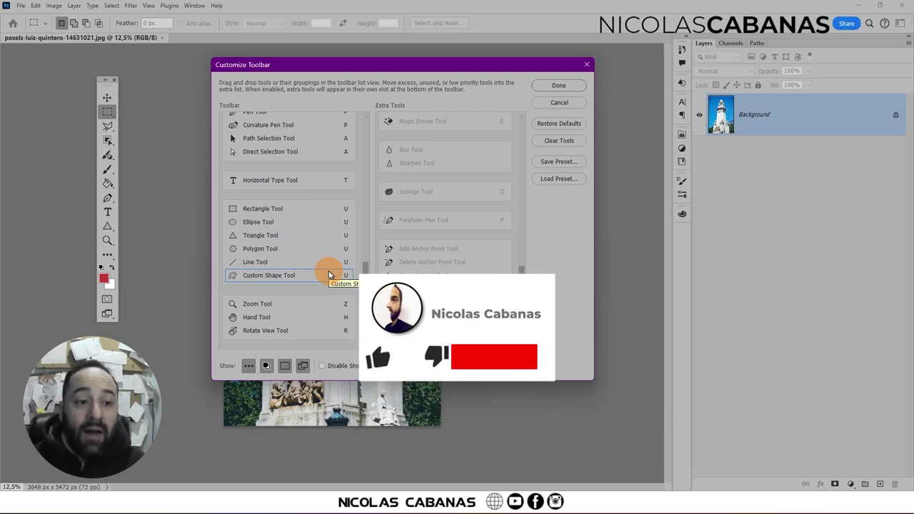
pyautogui.moveTo(321, 303); pyautogui.dragTo(325, 345)
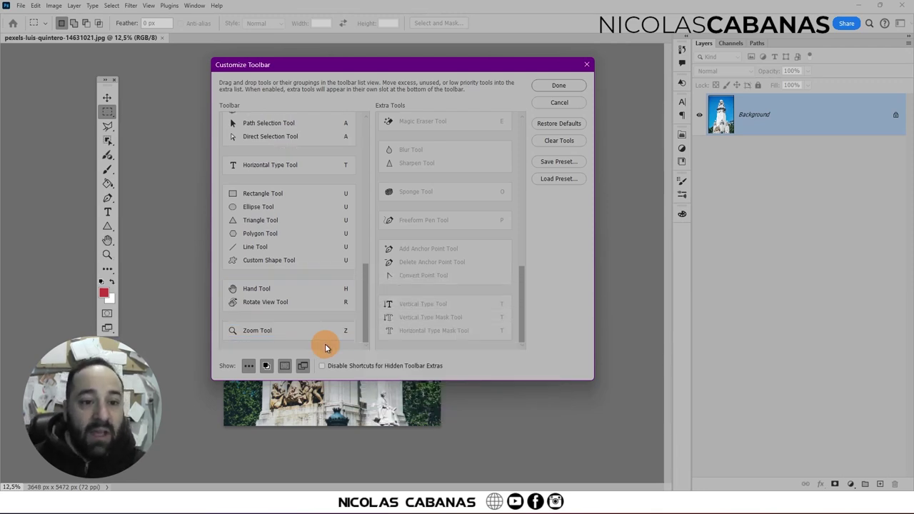
# Reposition the floating toolbar lower and left, then apply the customized toolbar with Done.
pyautogui.scroll(1, 314, 260)
pyautogui.scroll(2, 314, 260)
pyautogui.scroll(3, 313, 260)
pyautogui.scroll(3, 314, 264)
pyautogui.scroll(2, 314, 264)
pyautogui.scroll(2, 314, 265)
pyautogui.scroll(1, 315, 265)
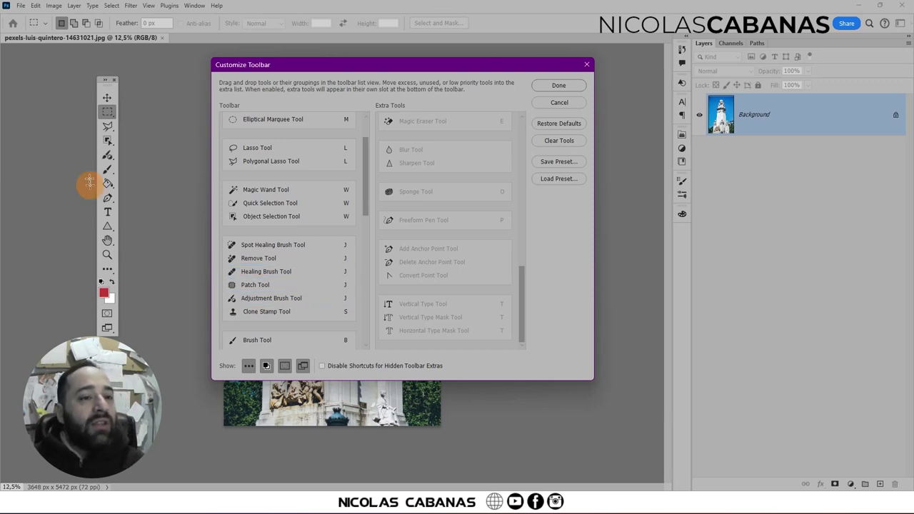
pyautogui.moveTo(107, 91)
pyautogui.mouseDown()
pyautogui.moveTo(89, 120)
pyautogui.moveTo(117, 102)
pyautogui.mouseUp()
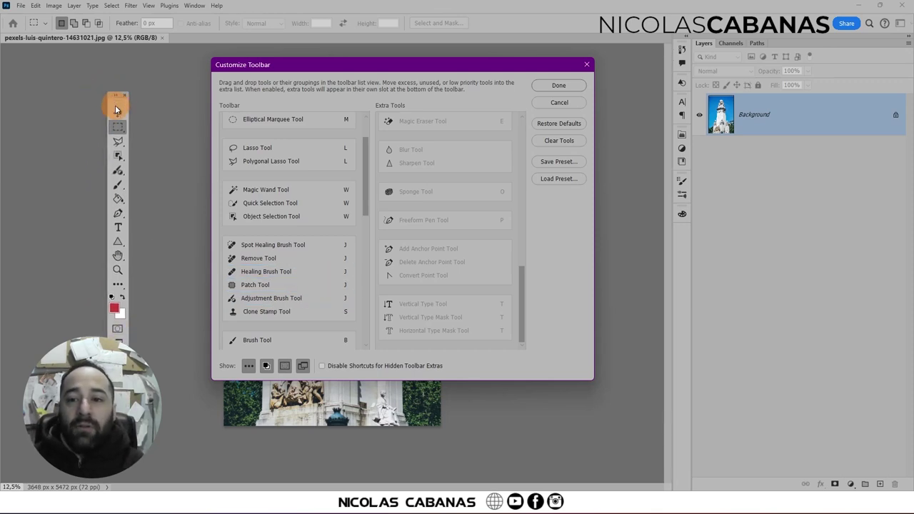
pyautogui.click(558, 86)
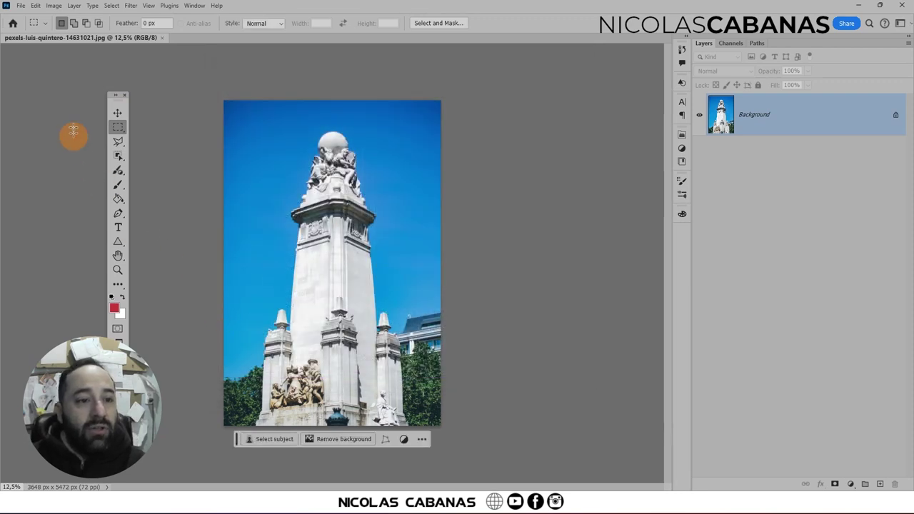
# Keep the toolbar single-column, move it right, and float the Layers panel over the canvas.
pyautogui.click(112, 97)
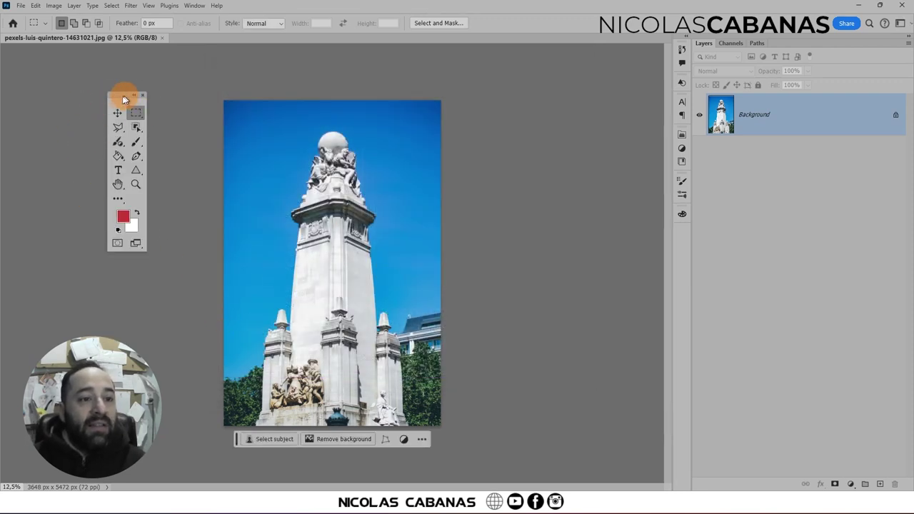
pyautogui.moveTo(127, 93); pyautogui.dragTo(143, 93)
pyautogui.click(147, 114)
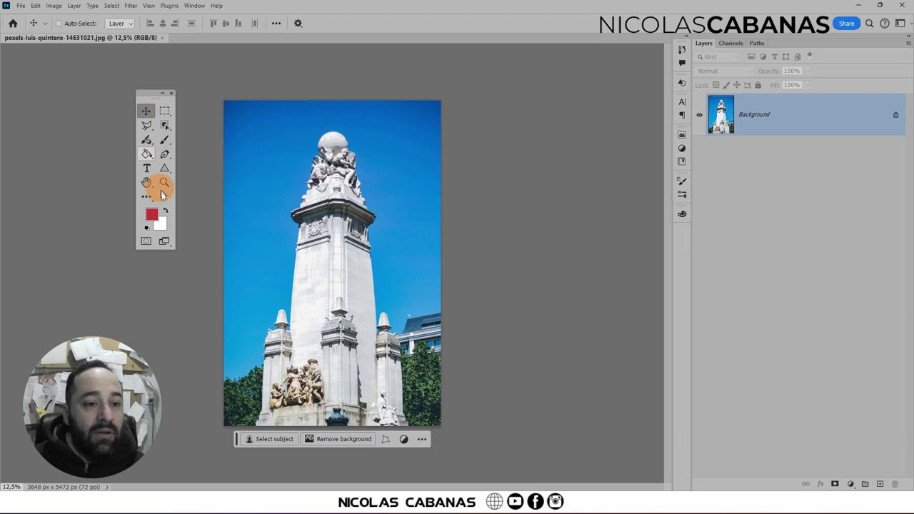
pyautogui.click(143, 93)
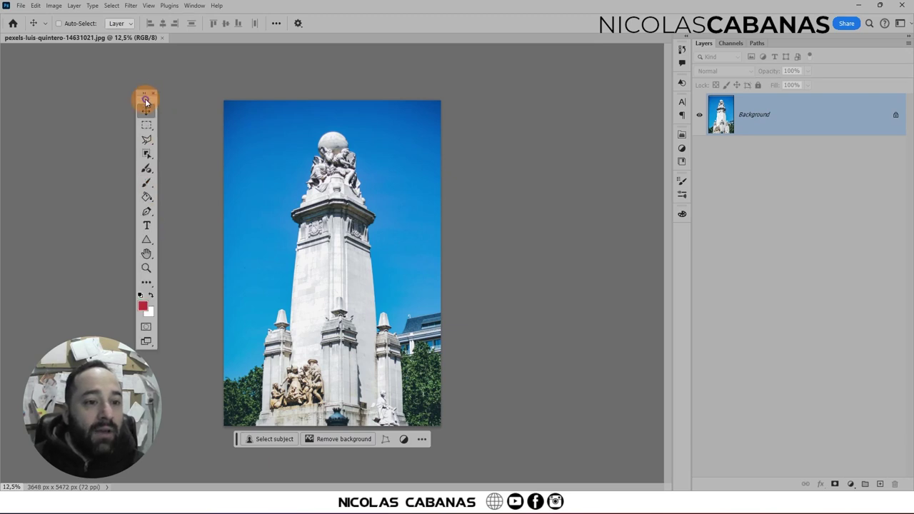
pyautogui.moveTo(143, 98); pyautogui.dragTo(190, 95)
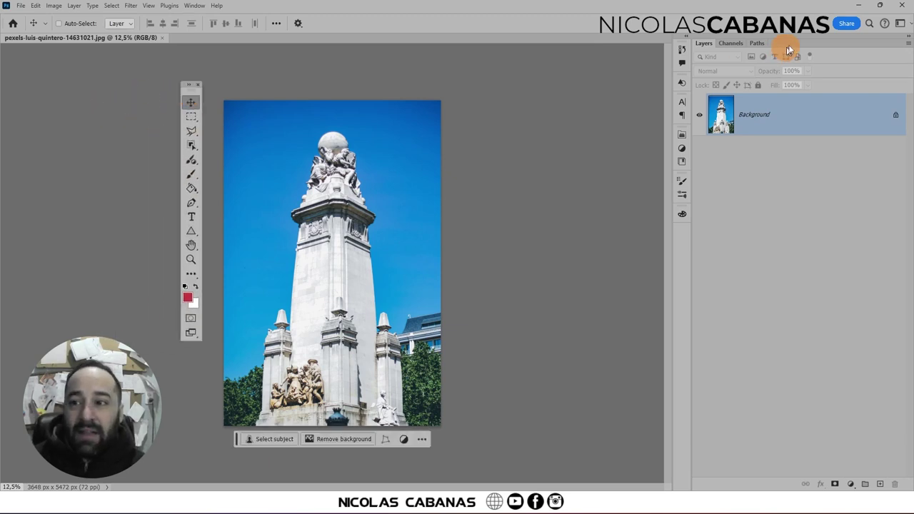
pyautogui.moveTo(787, 50)
pyautogui.mouseDown()
pyautogui.moveTo(553, 60)
pyautogui.moveTo(652, 135)
pyautogui.moveTo(667, 97)
pyautogui.mouseUp()
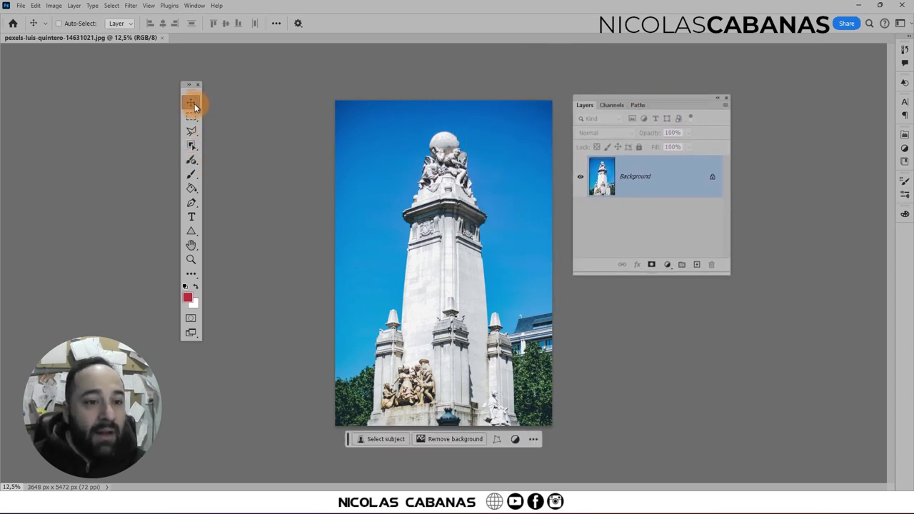
# Check each toolbar group's flyout and the Extra Tools list, then shift the toolbar right.
pyautogui.click(188, 126)
pyautogui.click(191, 131)
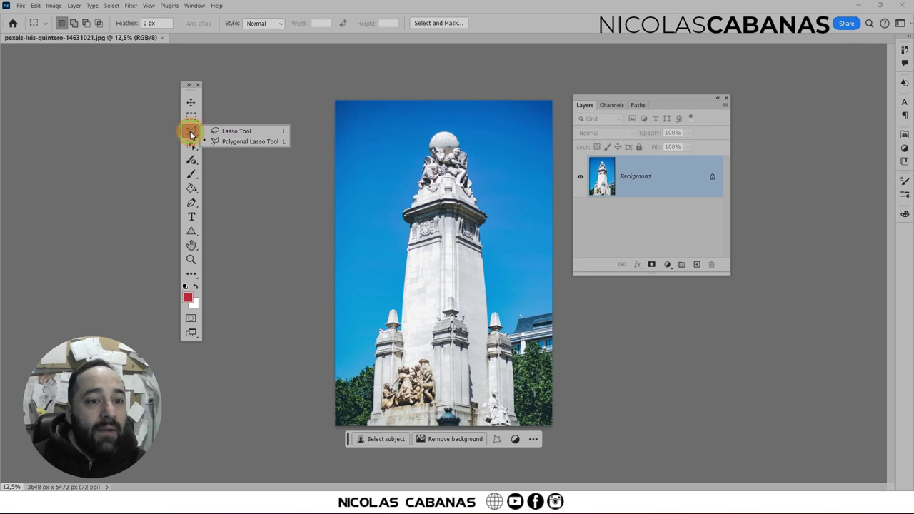
pyautogui.click(190, 147)
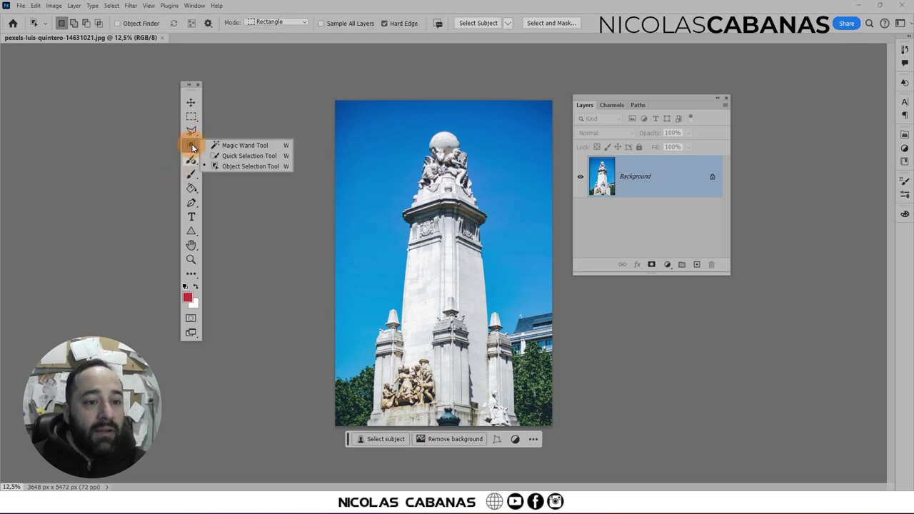
pyautogui.click(191, 158)
pyautogui.click(224, 162)
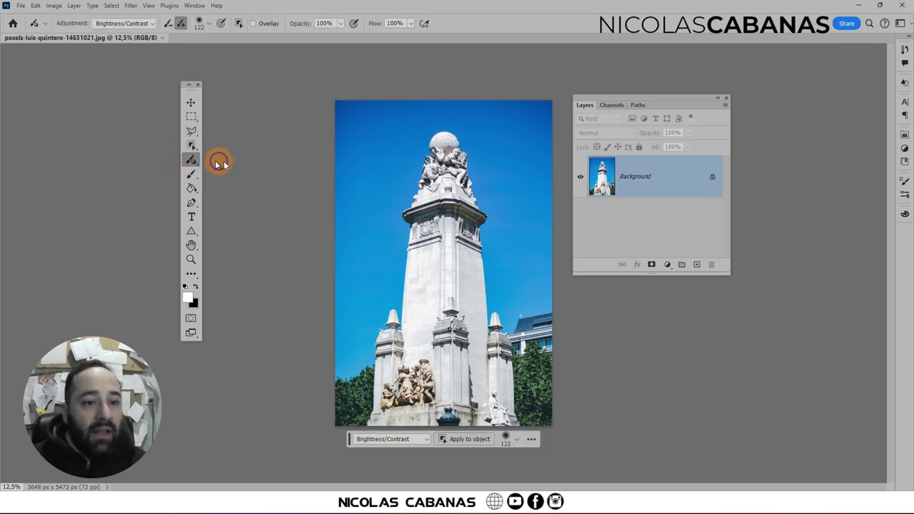
pyautogui.click(190, 176)
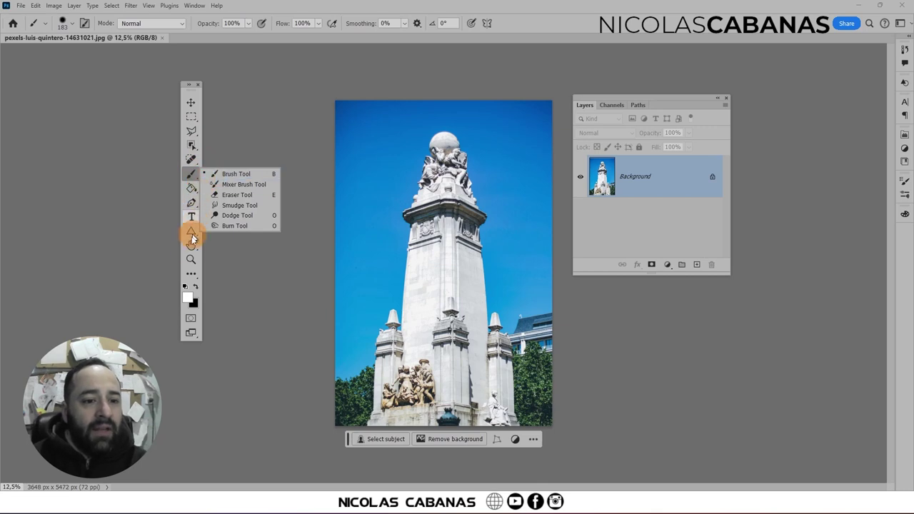
pyautogui.click(191, 274)
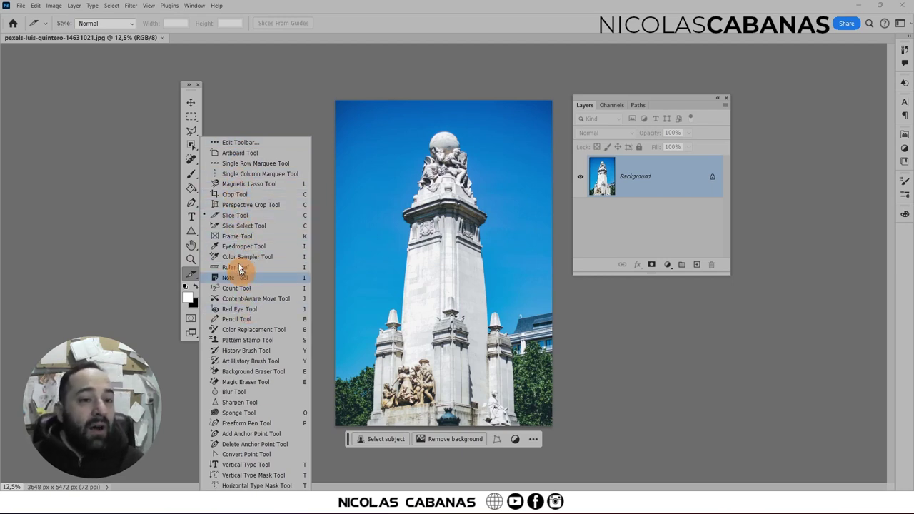
pyautogui.click(190, 100)
pyautogui.moveTo(191, 90)
pyautogui.mouseDown()
pyautogui.moveTo(258, 120)
pyautogui.moveTo(261, 97)
pyautogui.mouseUp()
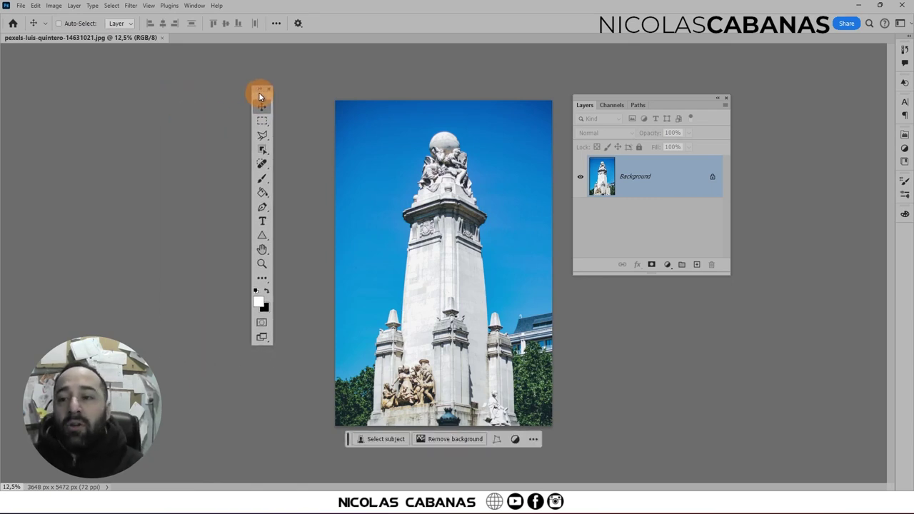
# Cycle screen modes with F, then dock the toolbar at the left edge and Layers on the right.
pyautogui.moveTo(687, 98); pyautogui.dragTo(697, 84)
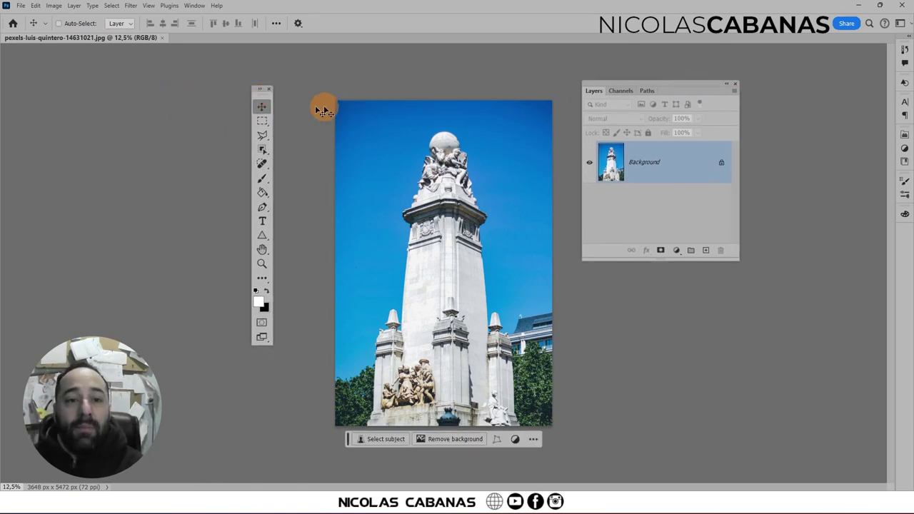
pyautogui.moveTo(260, 89); pyautogui.dragTo(267, 68)
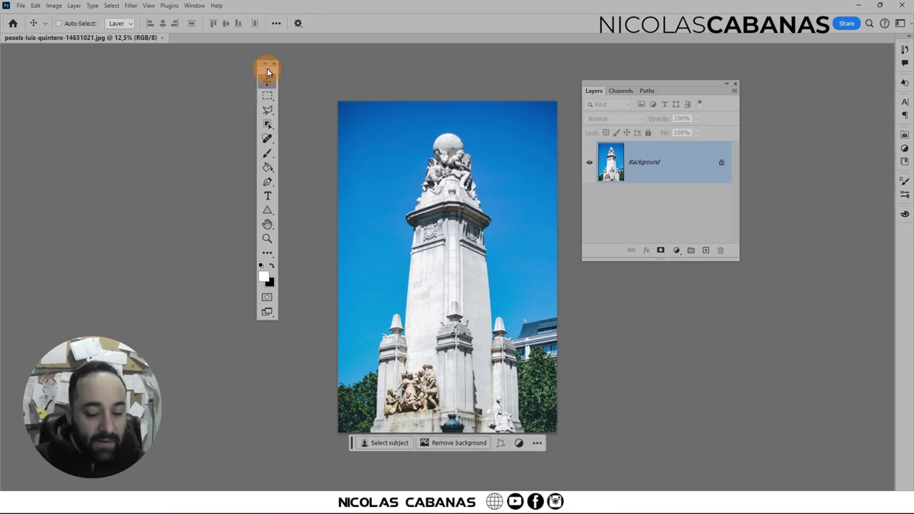
pyautogui.press('f')
pyautogui.press('f')
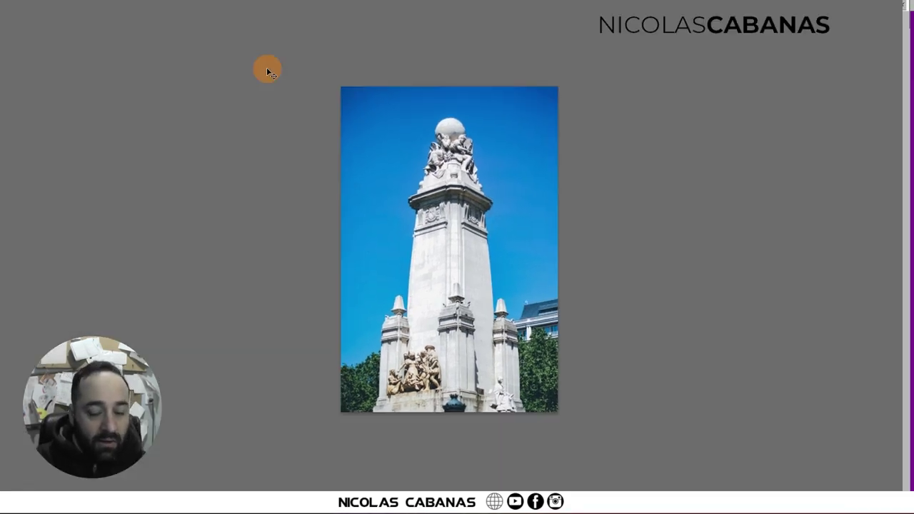
pyautogui.press('f')
pyautogui.press('Tab')
pyautogui.press('Tab')
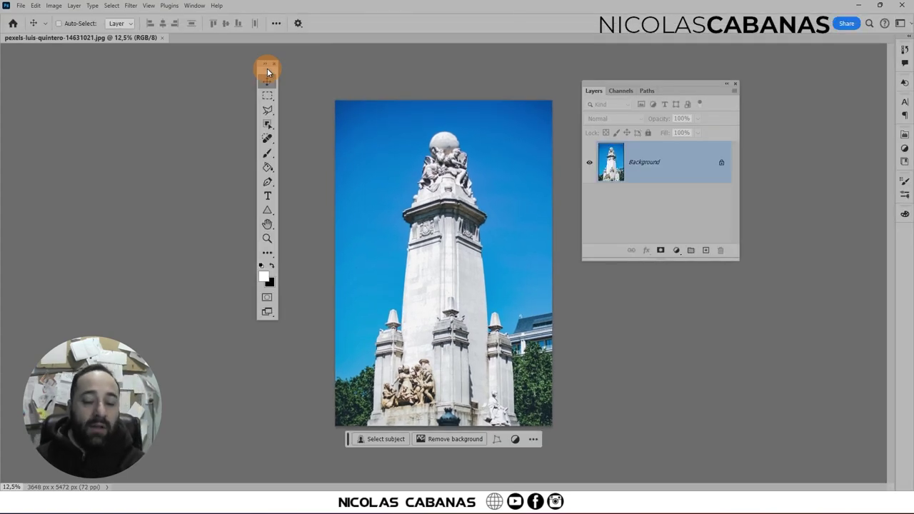
pyautogui.moveTo(267, 67); pyautogui.dragTo(11, 86)
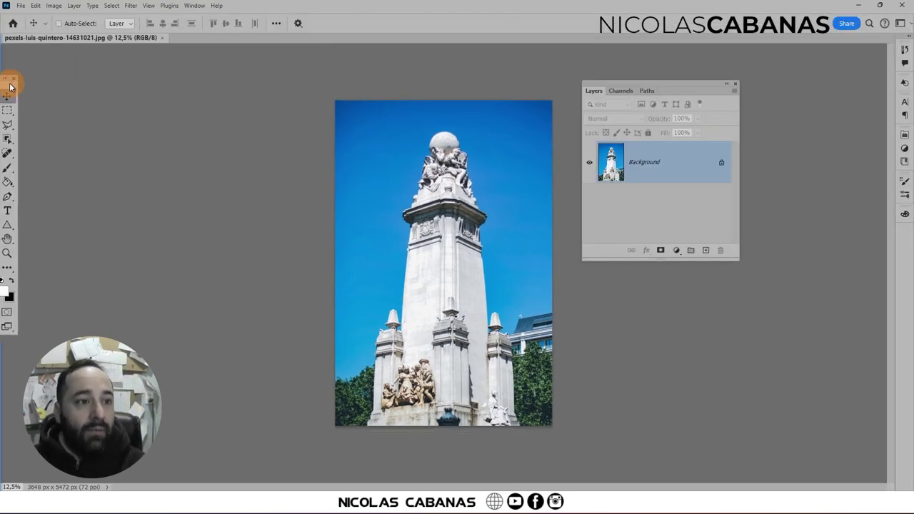
pyautogui.moveTo(649, 83); pyautogui.dragTo(909, 66)
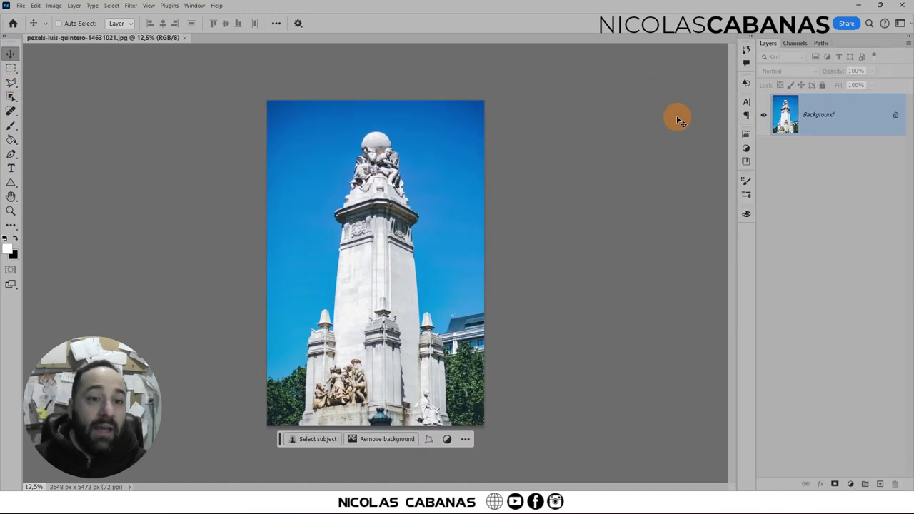